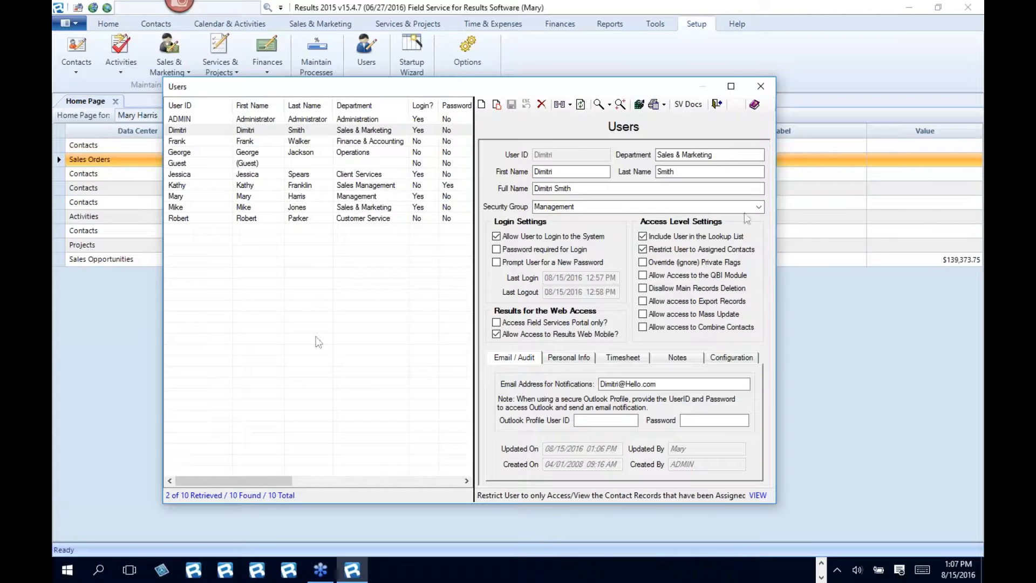
- Close the Users window and open the Invoices data management center to browse the full invoice list
click(760, 86)
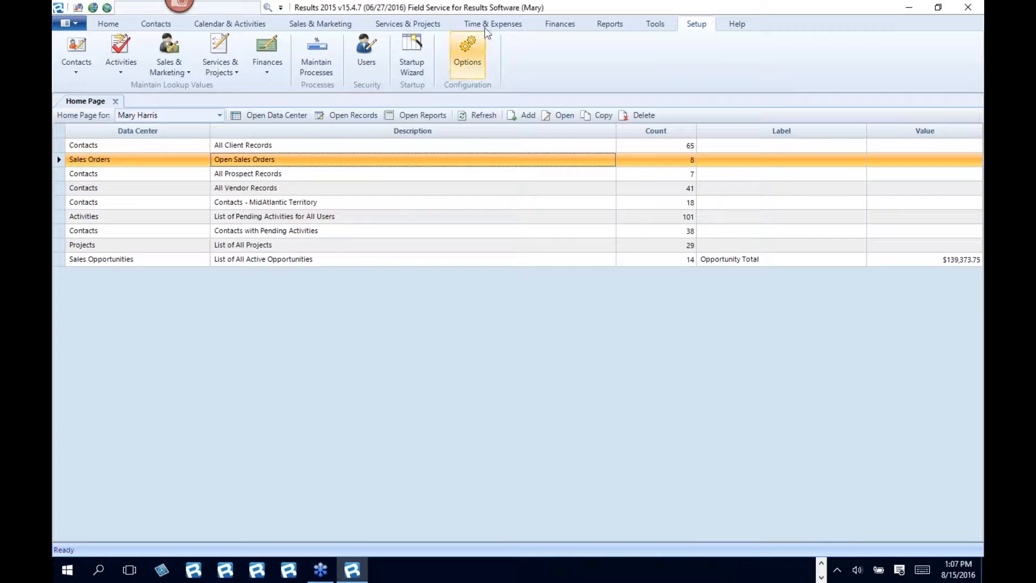
click(559, 27)
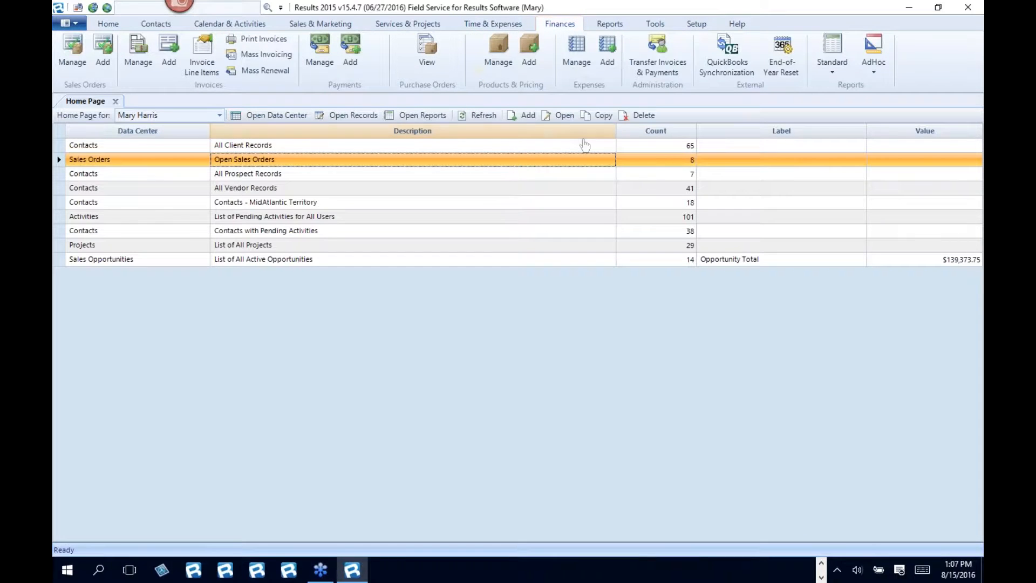
click(137, 52)
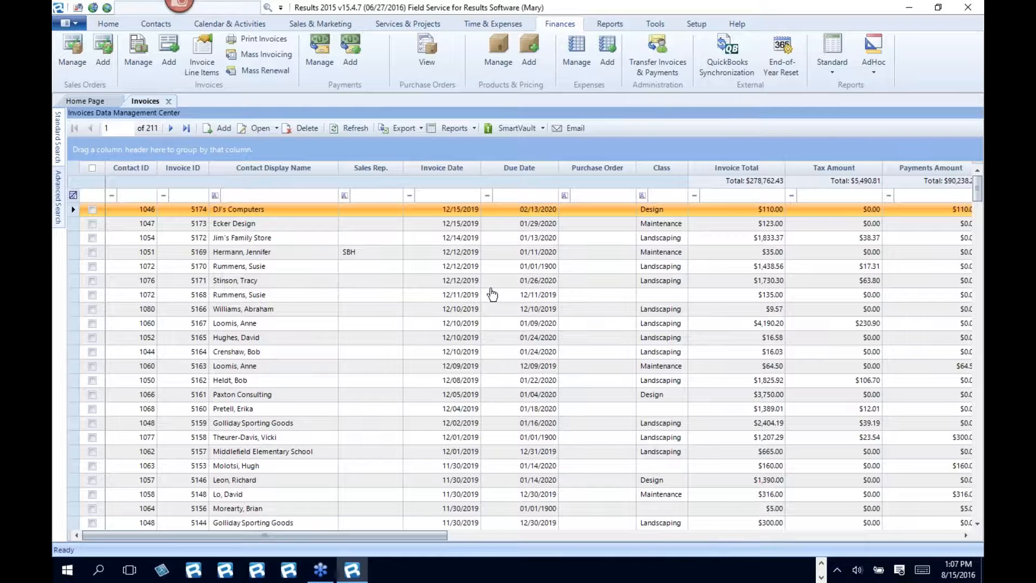
scroll(437, 456, down, 10)
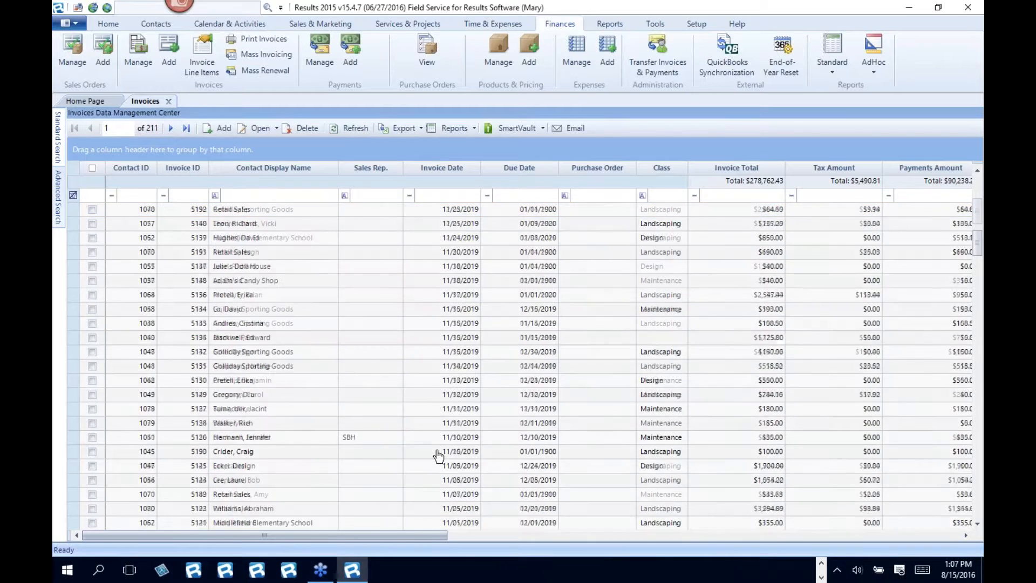
scroll(438, 456, up, 10)
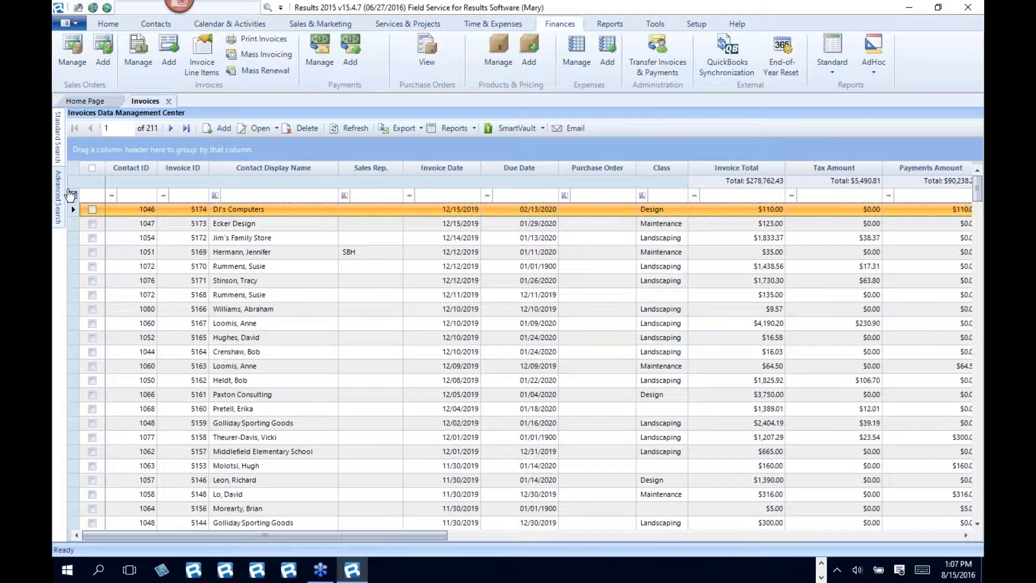
- Filter the invoice list with the advanced named search "Invoices before 2018"
mouse_move(59, 196)
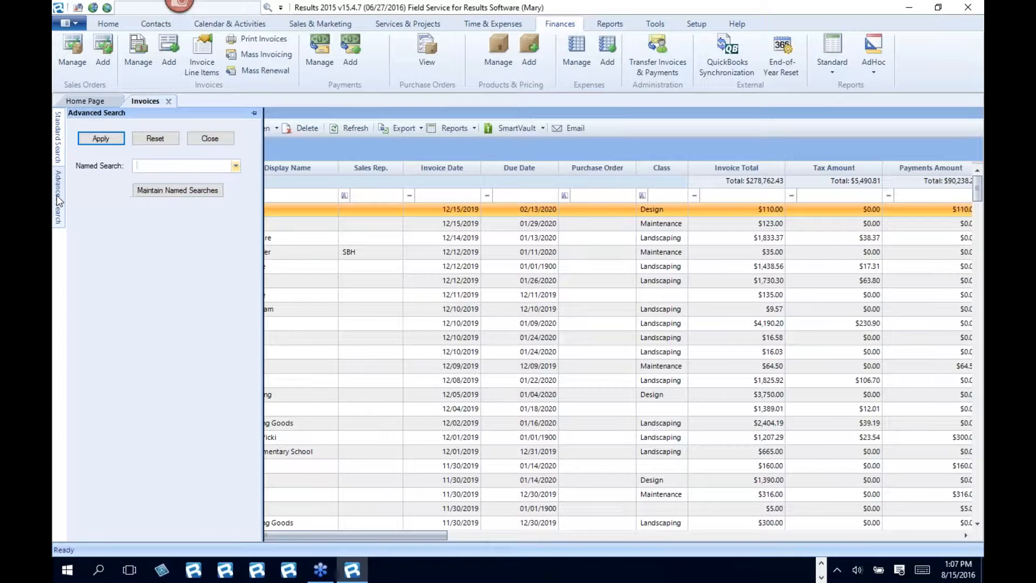
click(236, 166)
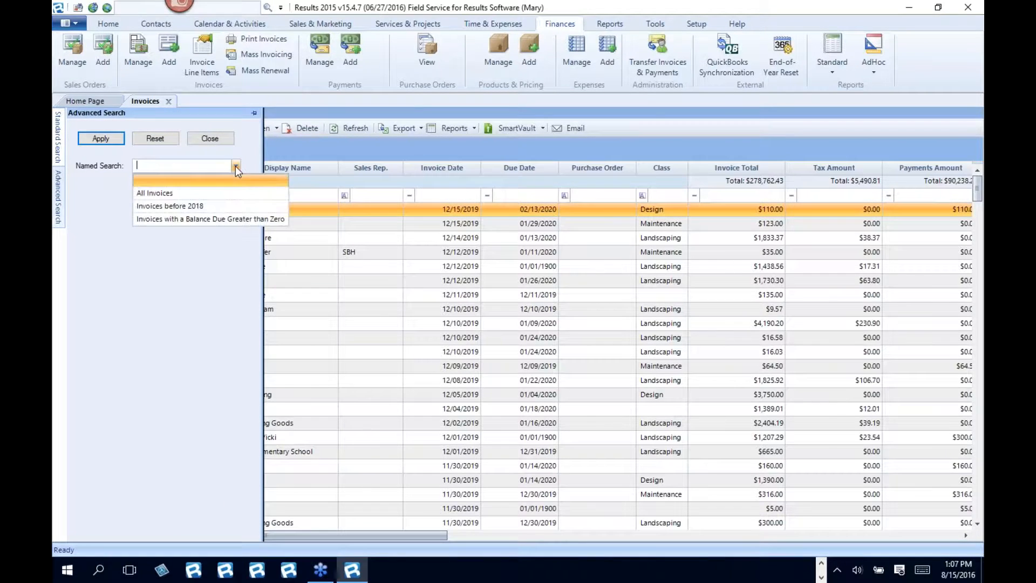
click(174, 209)
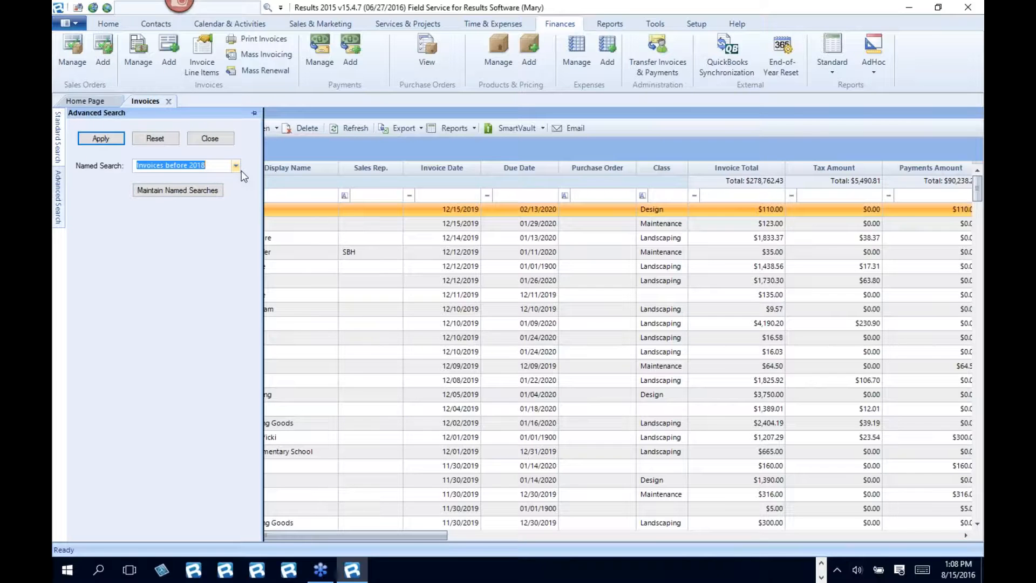
click(101, 139)
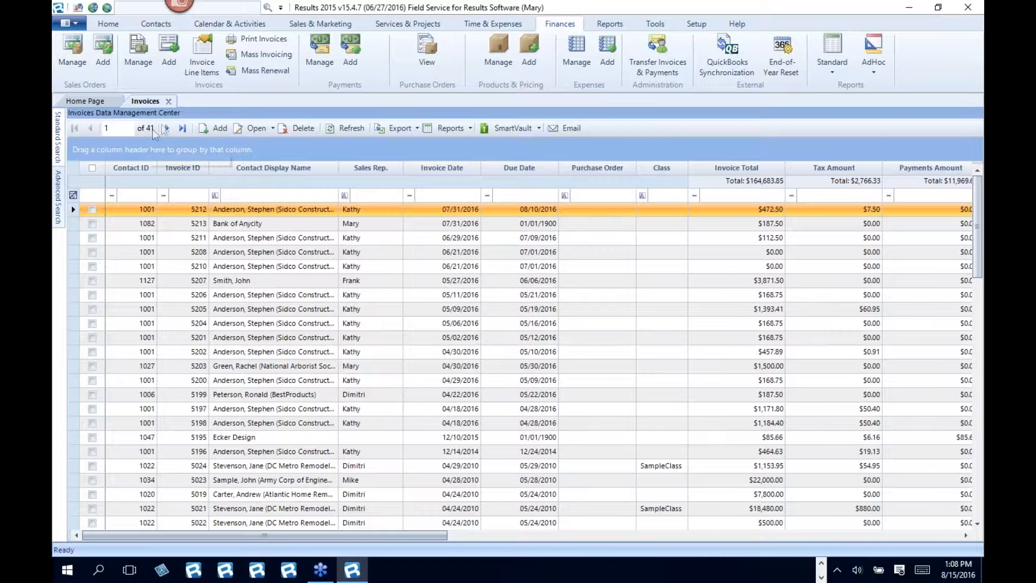
- Sort the filtered invoices by Invoice Date in descending order
click(458, 169)
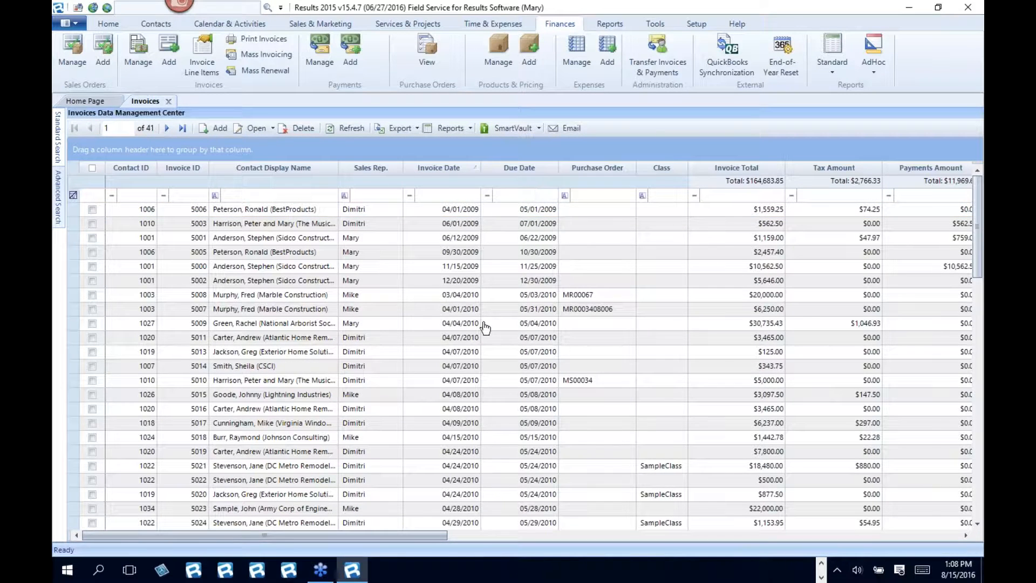
click(458, 170)
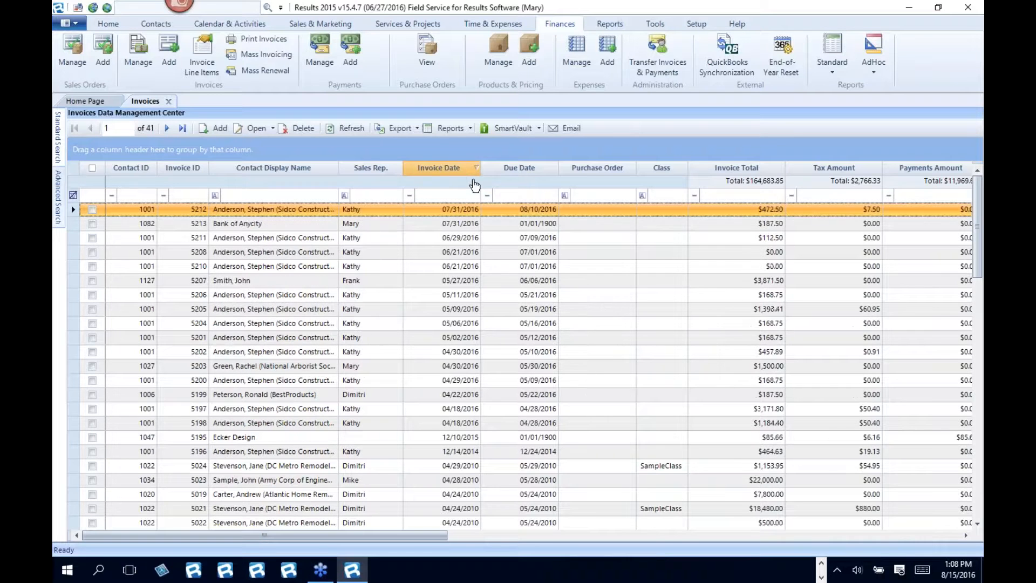
click(448, 196)
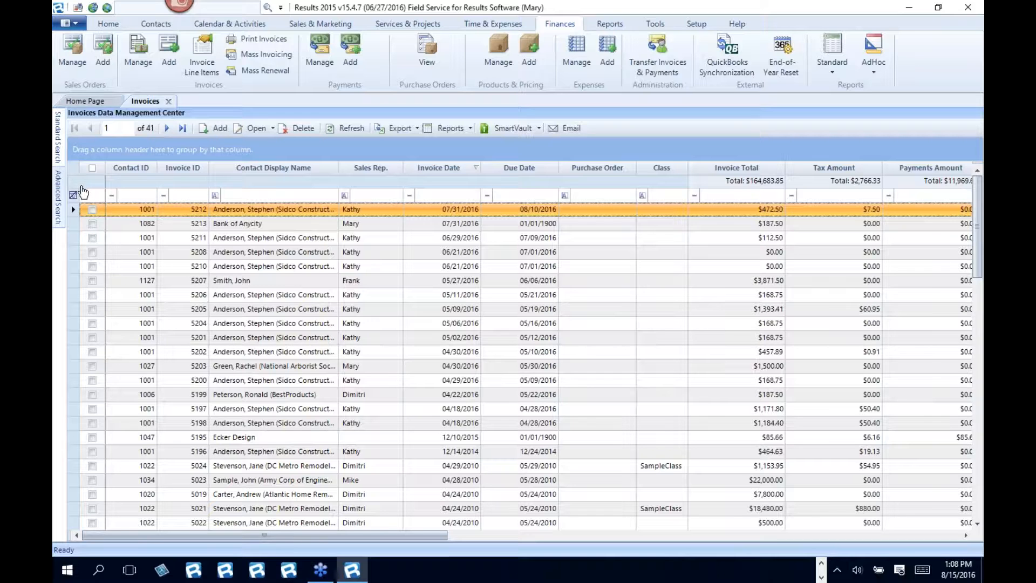
- Load the "Invoices before 2018" named search for maintenance, examine its Date filter and the matching invoice field, and close it
click(60, 193)
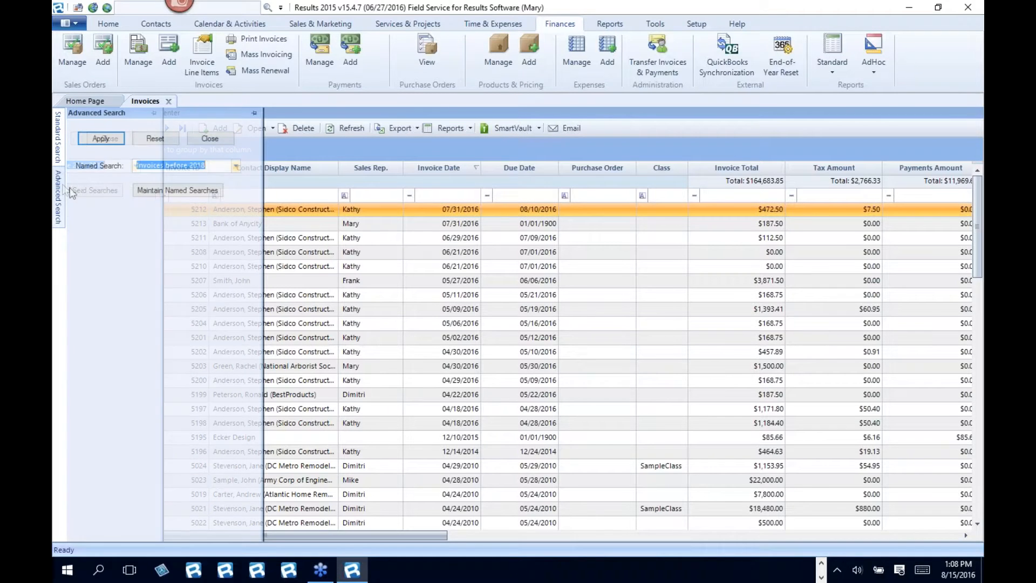
click(187, 195)
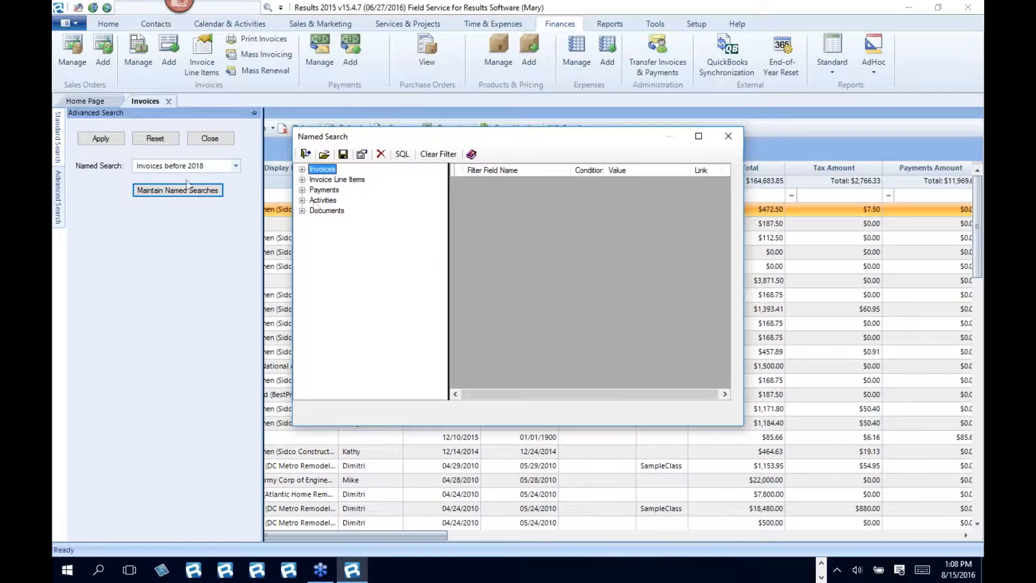
click(324, 153)
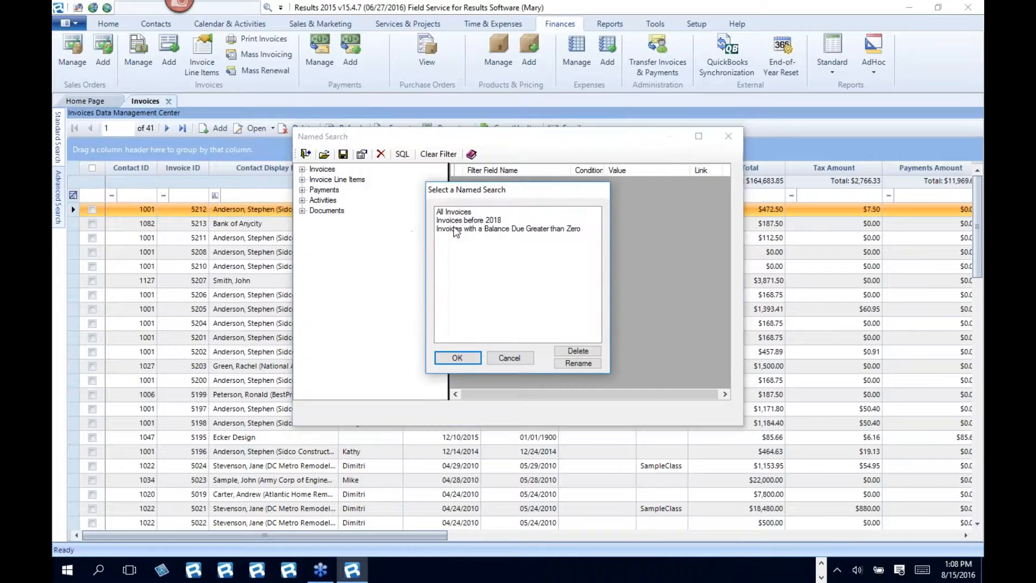
click(466, 221)
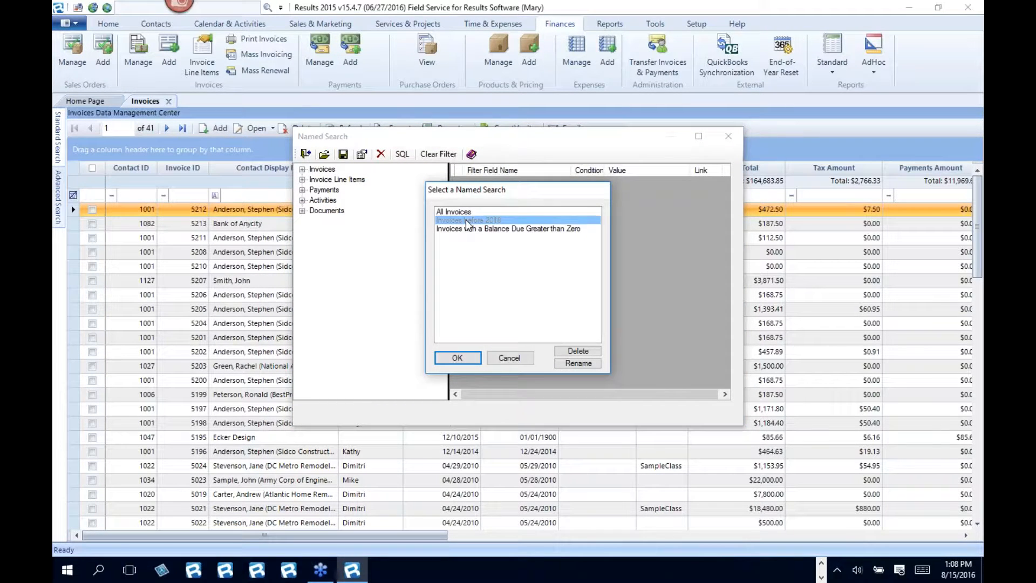
double_click(467, 220)
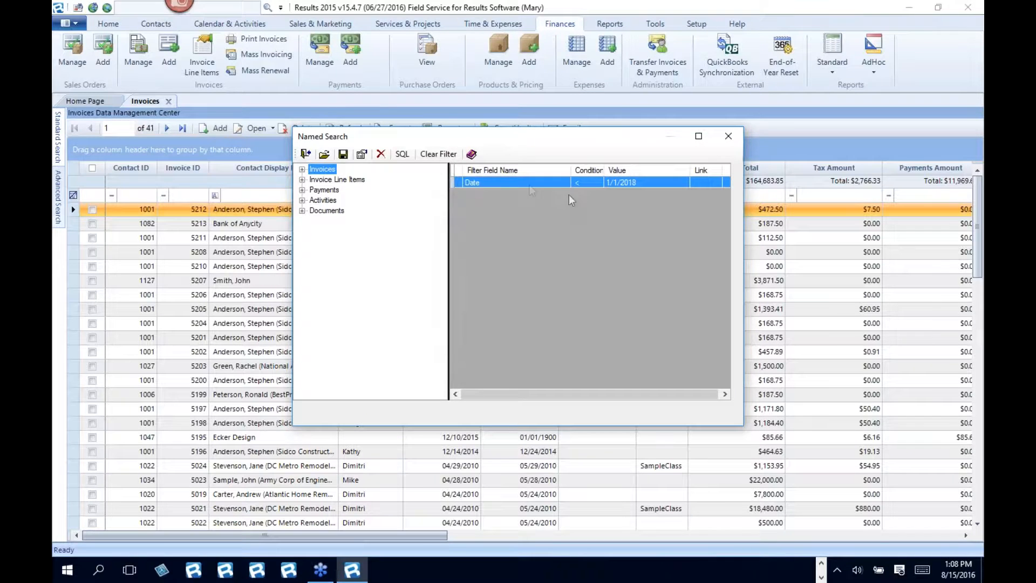
click(302, 169)
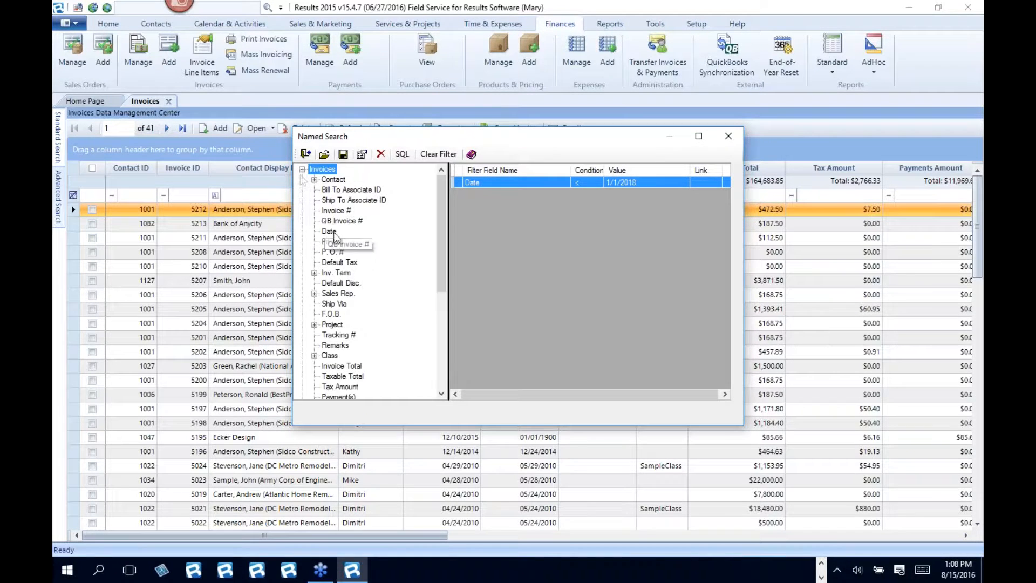
click(328, 231)
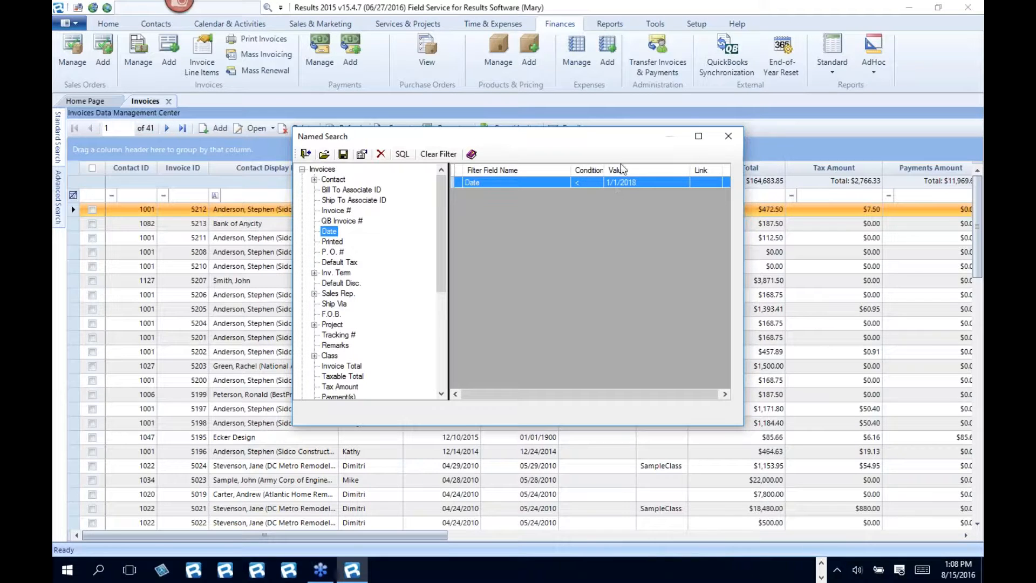
click(729, 136)
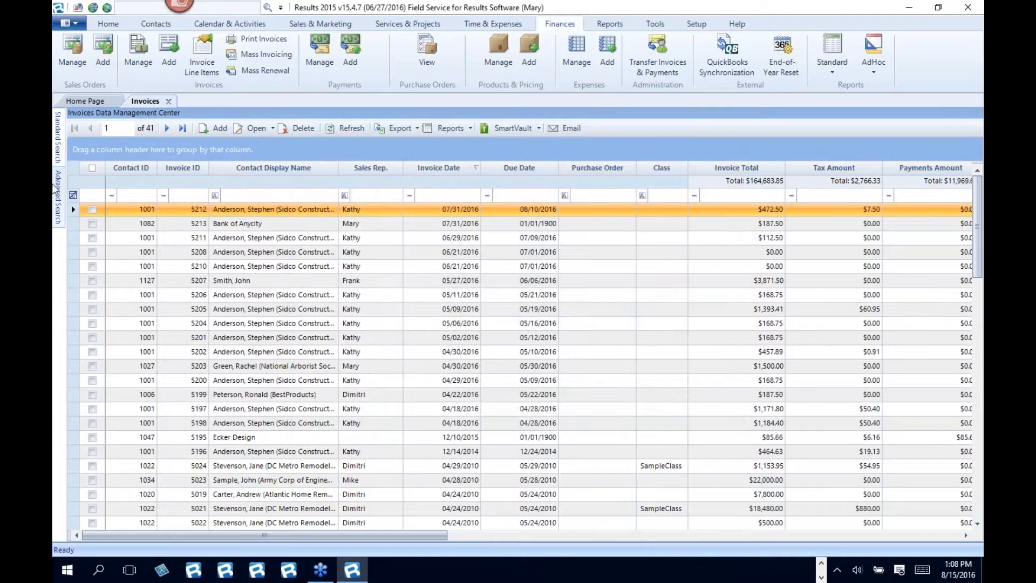
- Select "Invoices before 2018" again as the named search for the invoice list
mouse_move(58, 194)
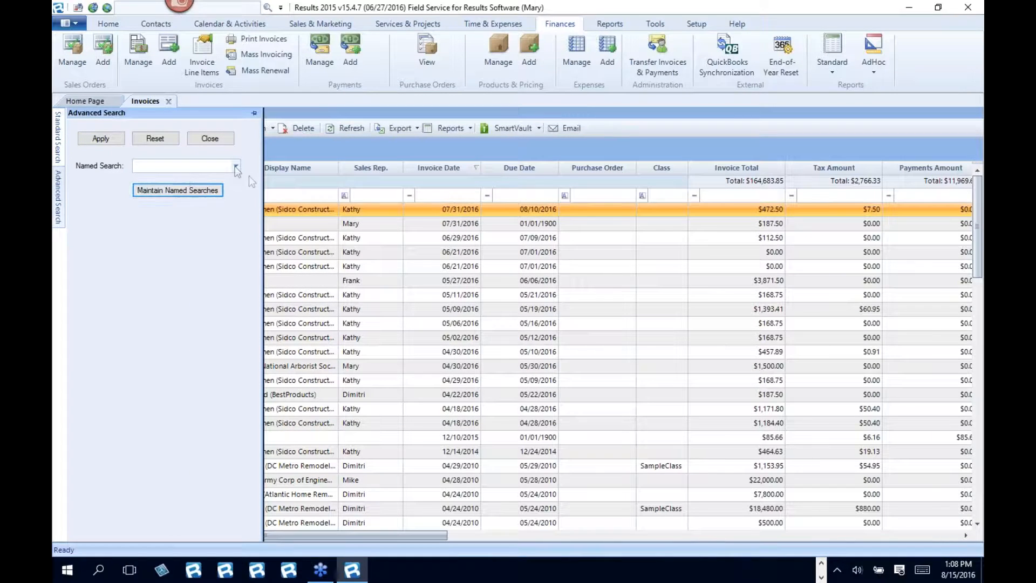
click(236, 166)
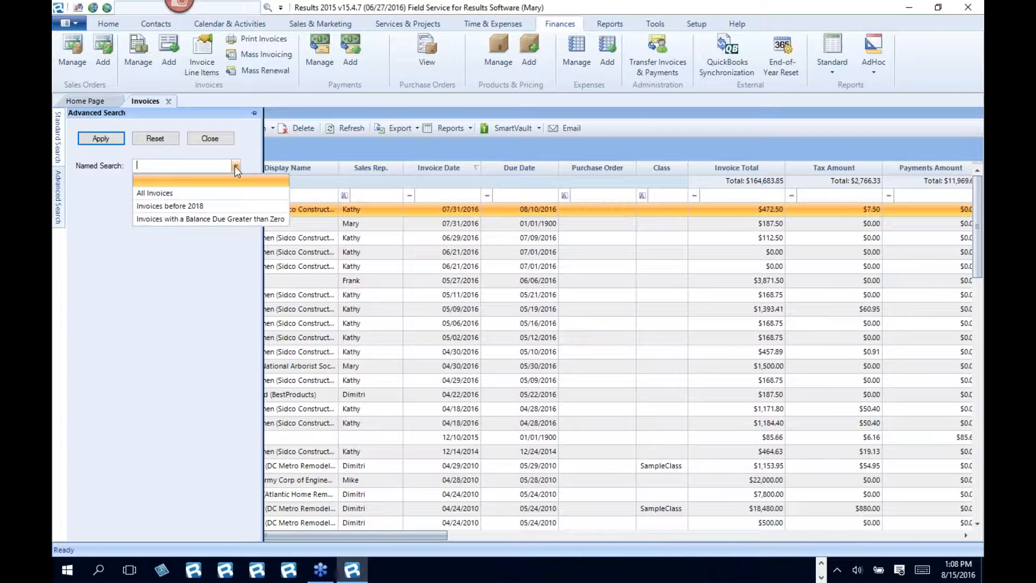
click(168, 206)
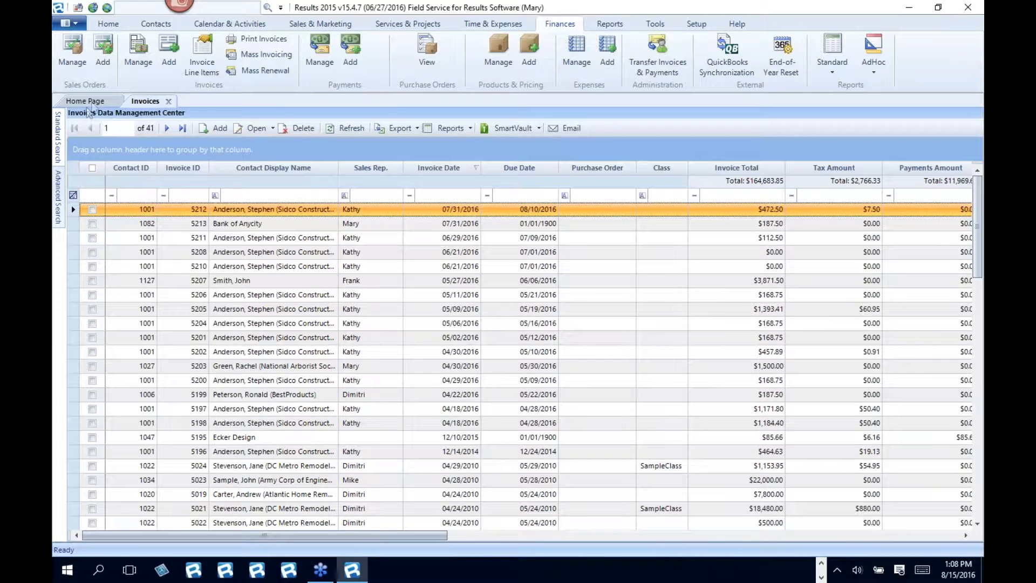
- Start a new Home Page entry with the Invoices data center and the "Invoices before 2018" named search
click(87, 101)
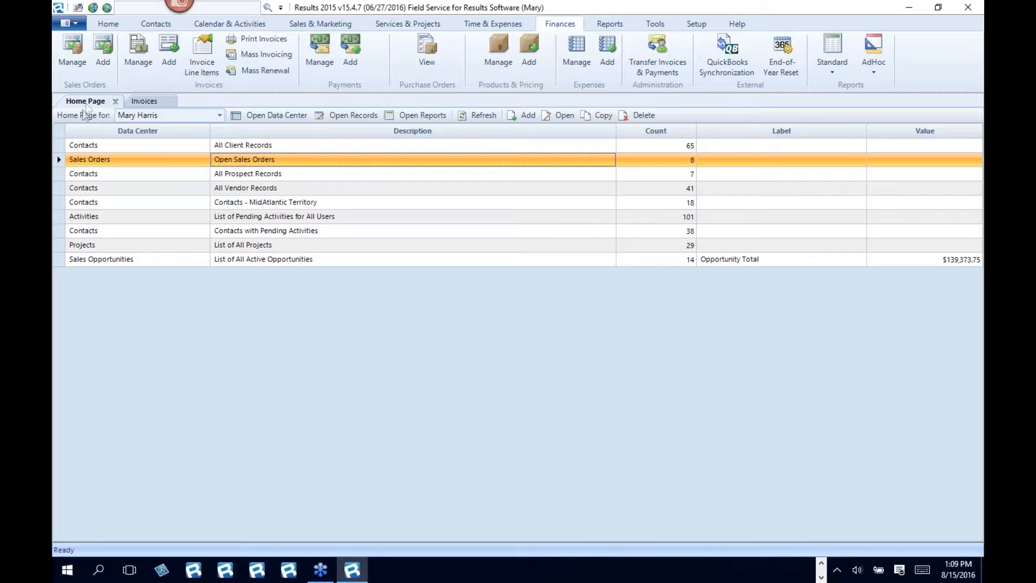
click(525, 117)
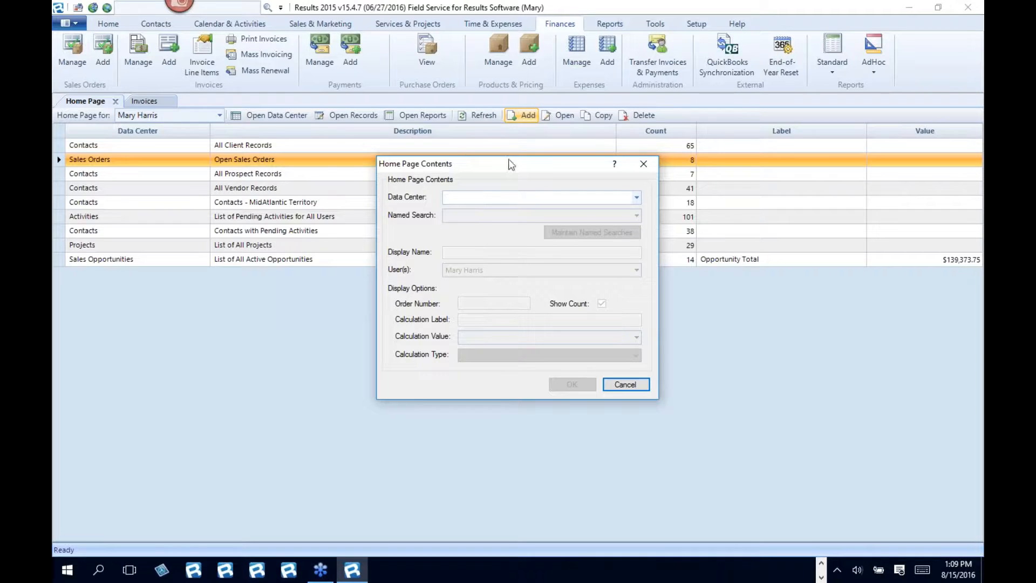
drag(497, 162, 473, 160)
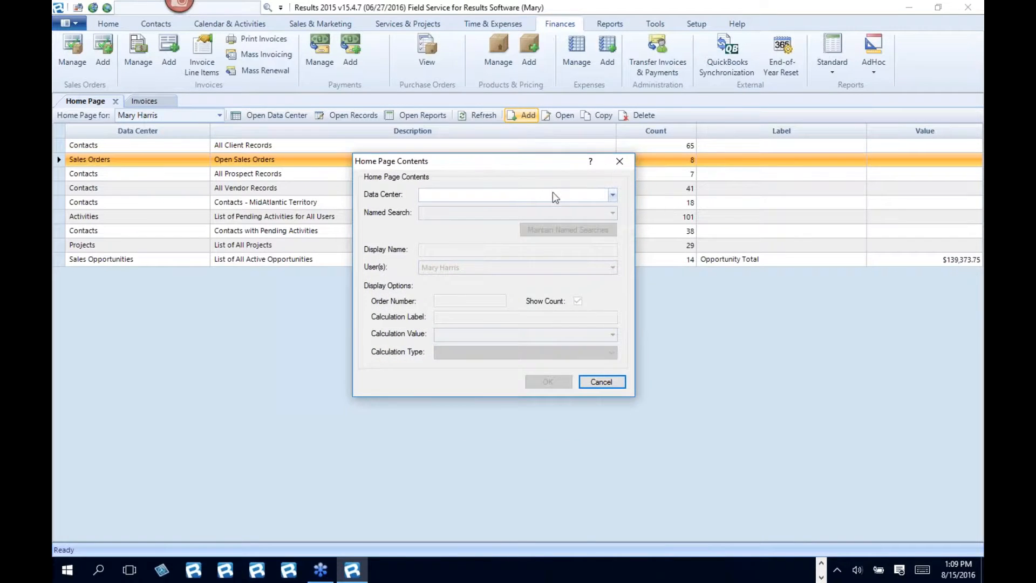
click(613, 194)
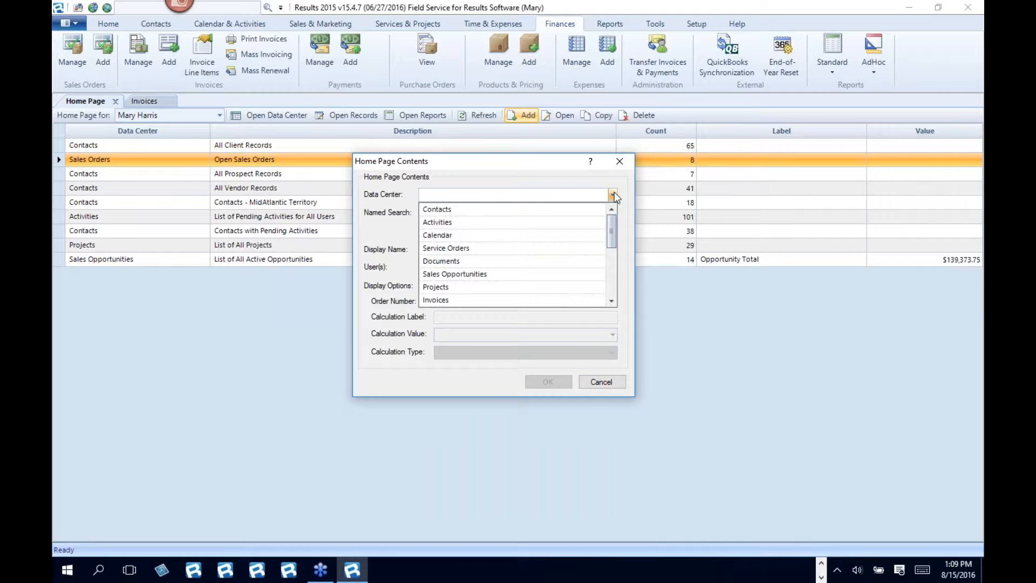
drag(614, 231, 613, 234)
click(439, 287)
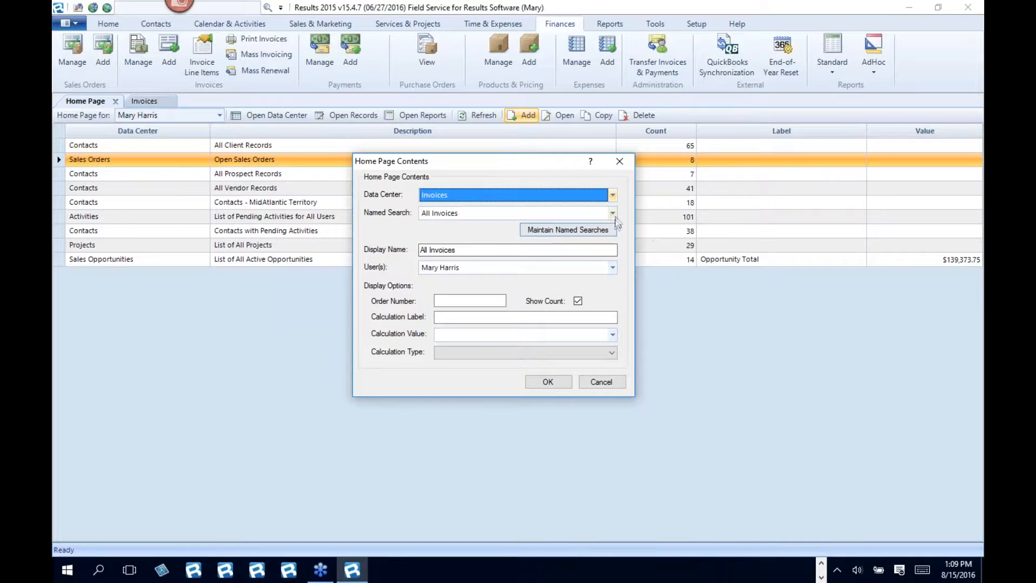
click(613, 213)
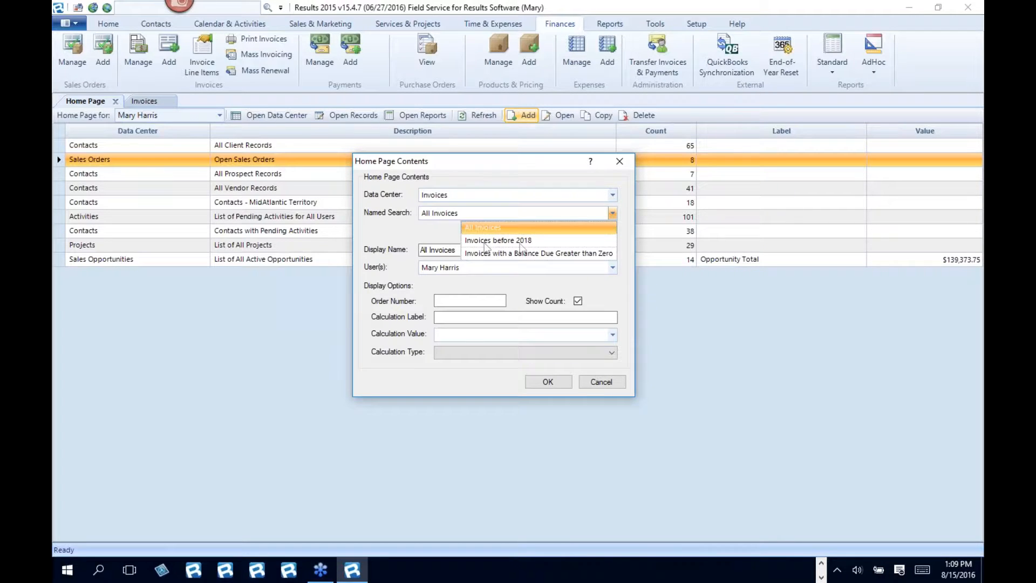
click(526, 240)
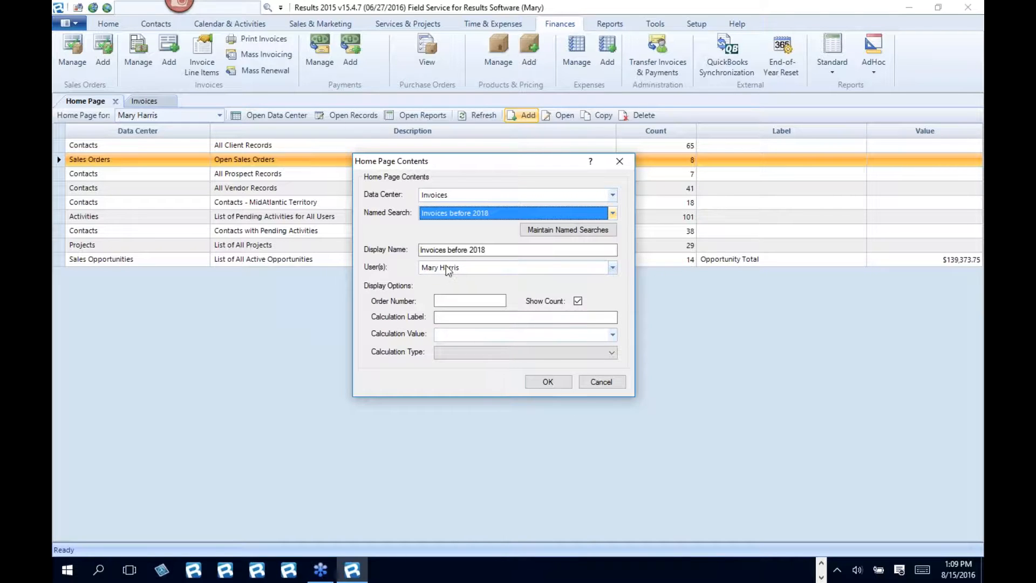
- Assign the new Home Page entry to all users and save it
click(613, 268)
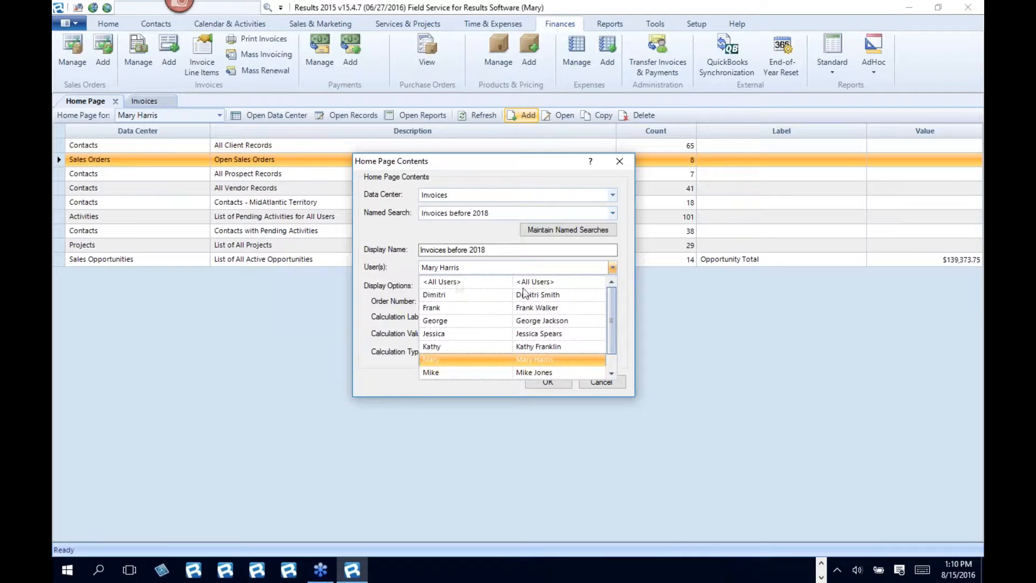
click(448, 282)
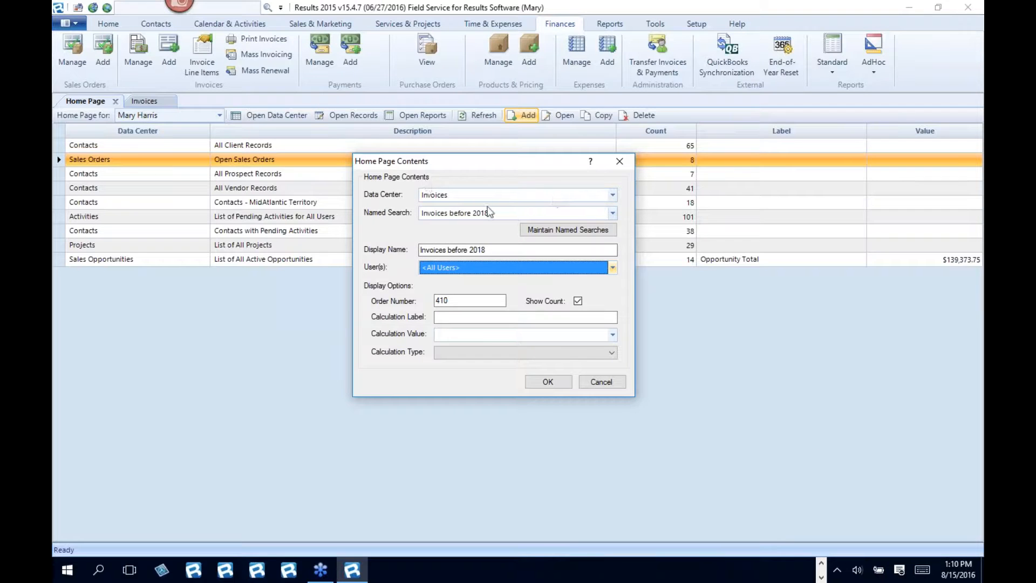
click(555, 384)
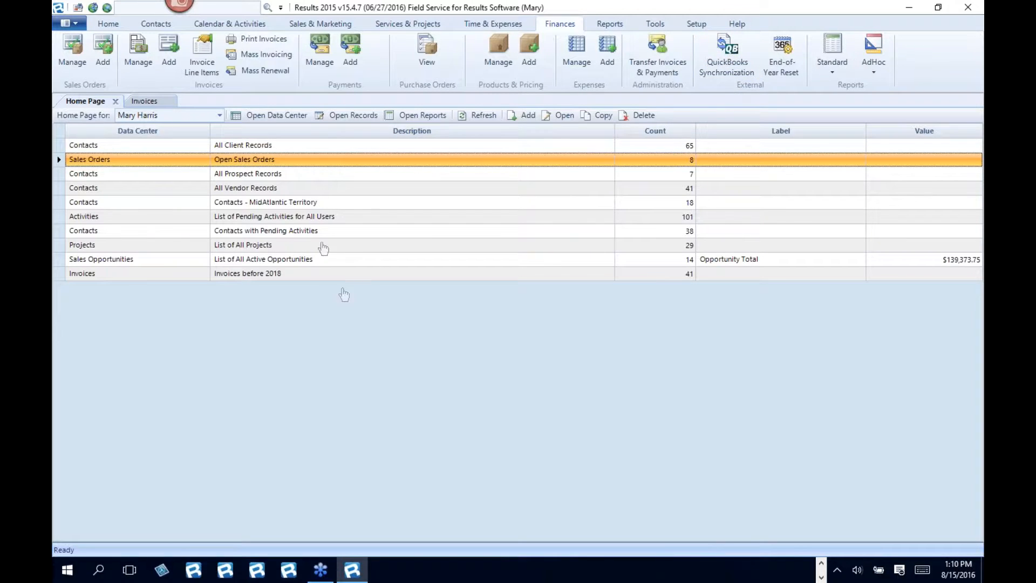
- Select the "Invoices before 2018" row on the Home Page and return to the open invoice list
click(224, 274)
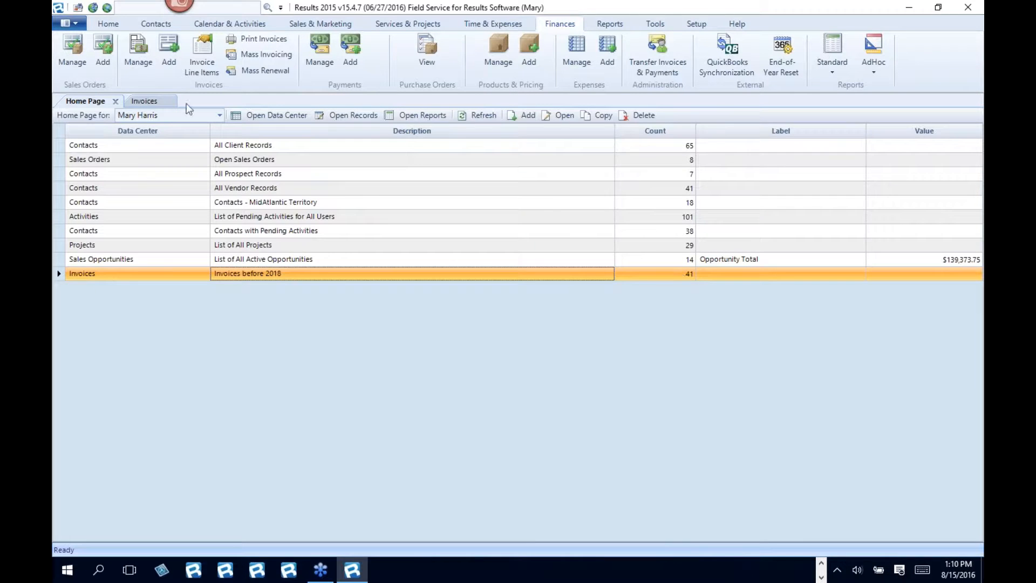
click(150, 102)
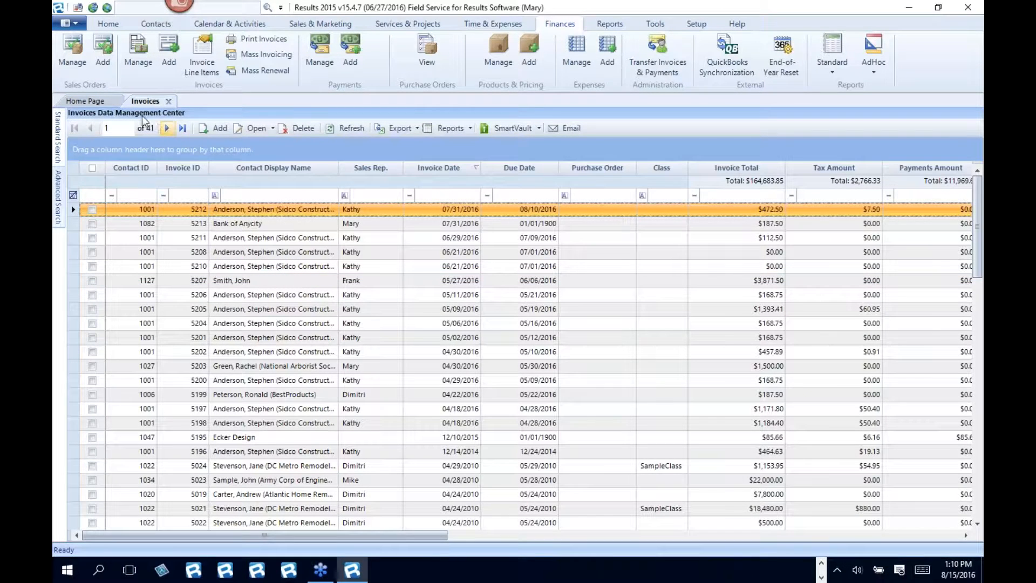
- Close the separate Invoices list, open the "Invoices before 2018" entry from the Home Page, and return to the Home Page
click(100, 104)
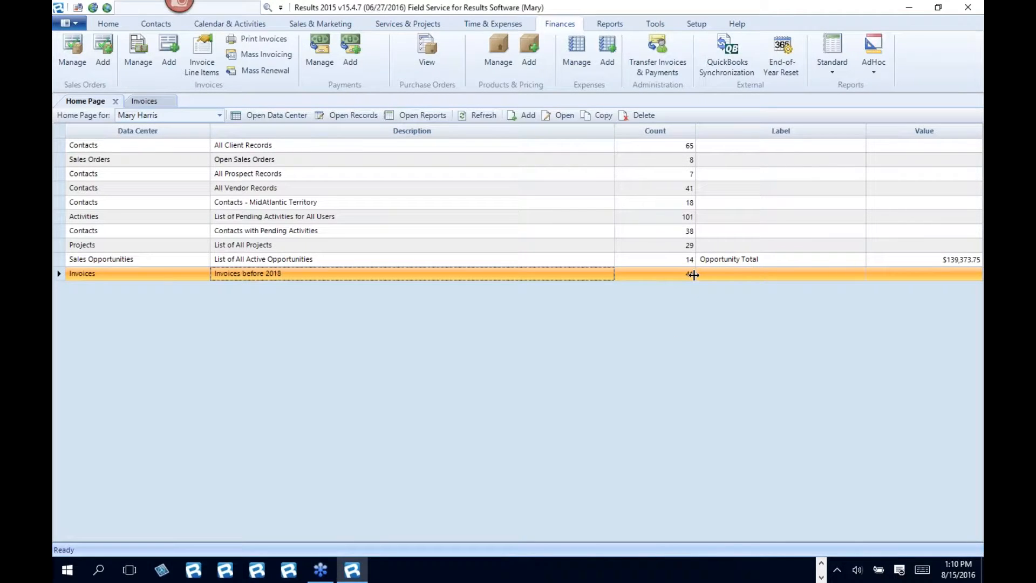
click(162, 100)
click(169, 101)
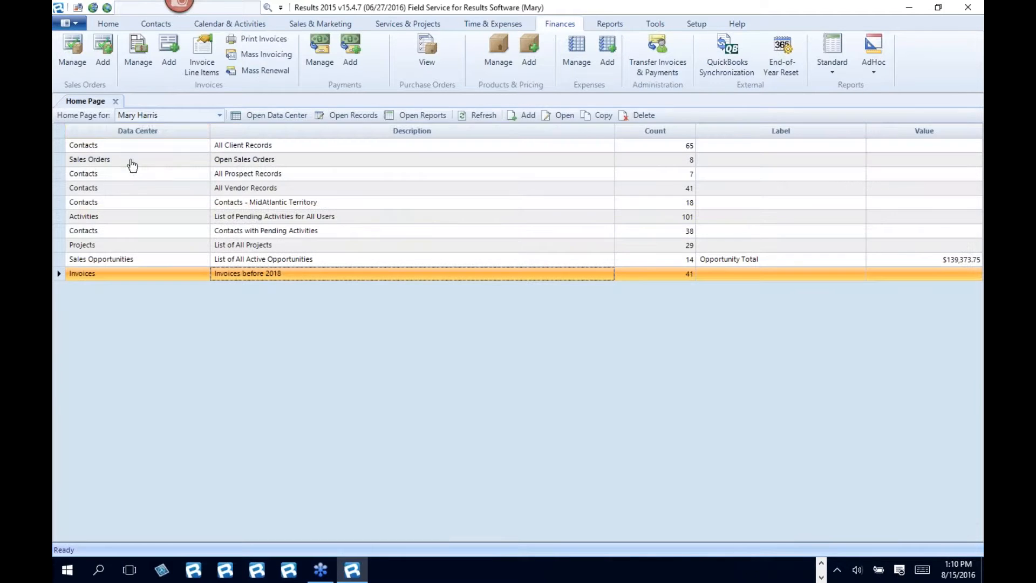
double_click(235, 276)
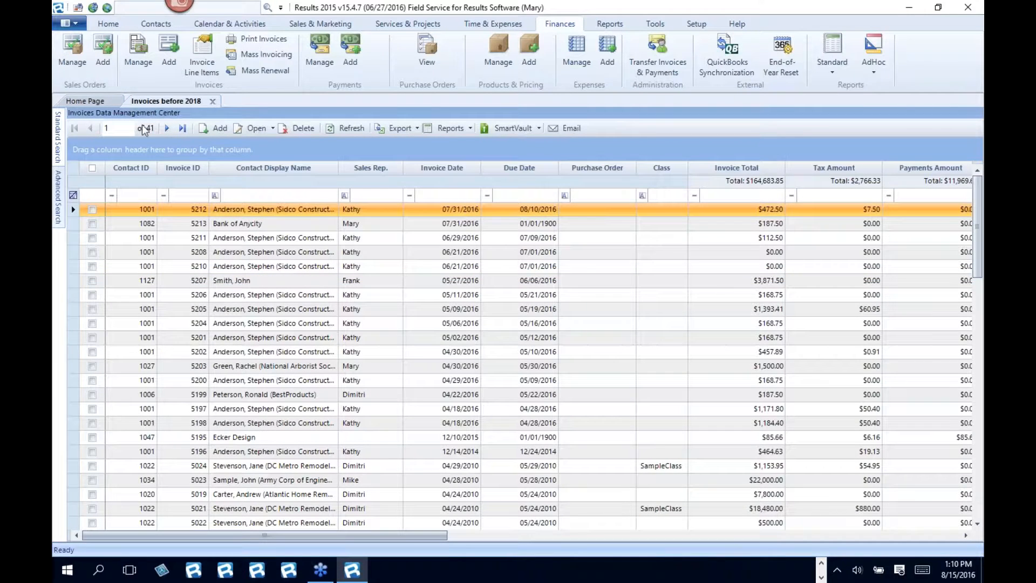
click(95, 102)
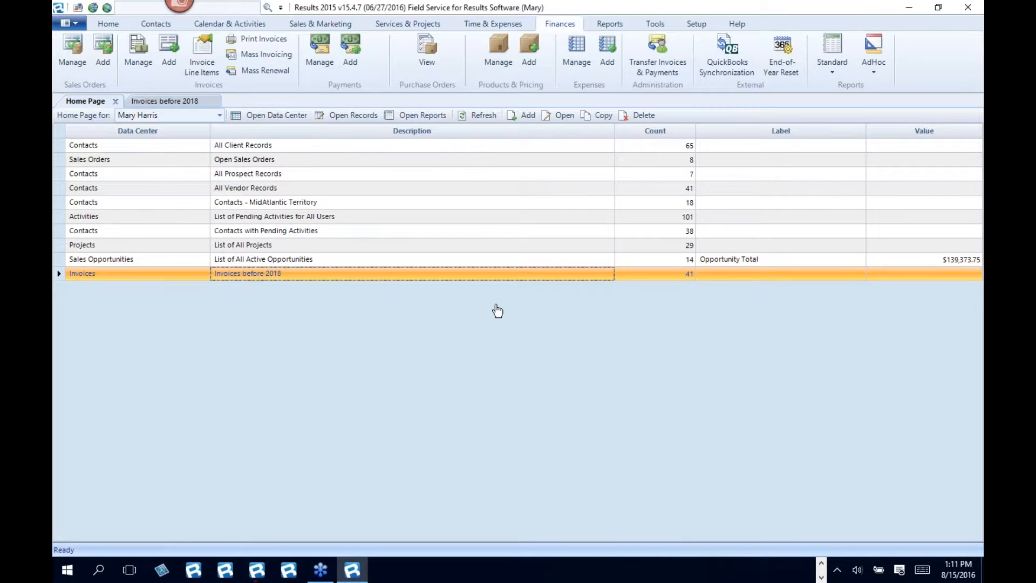
- Switch the login to a sales rep's account by entering that user's ID in the login dialog
click(655, 24)
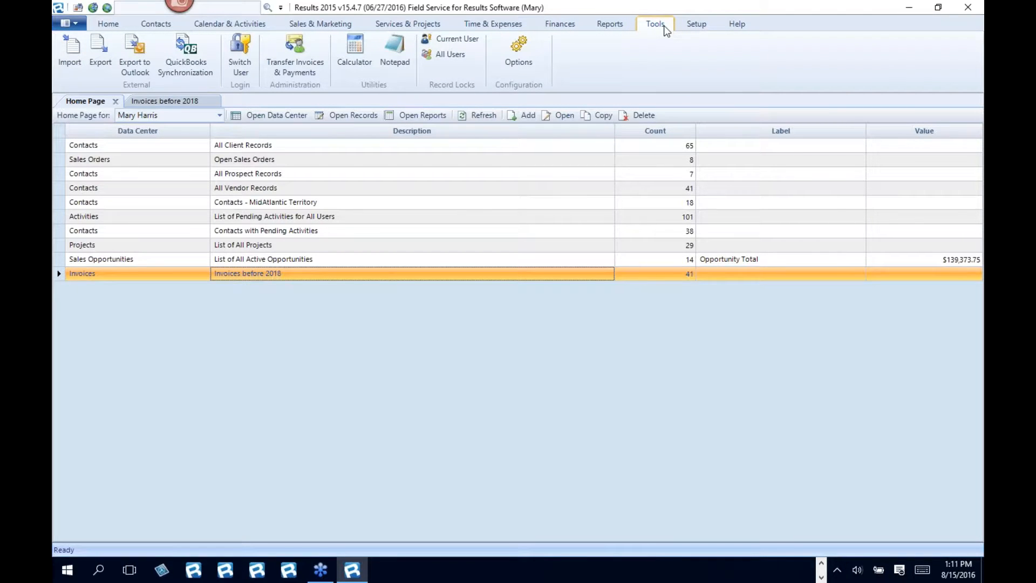
click(239, 45)
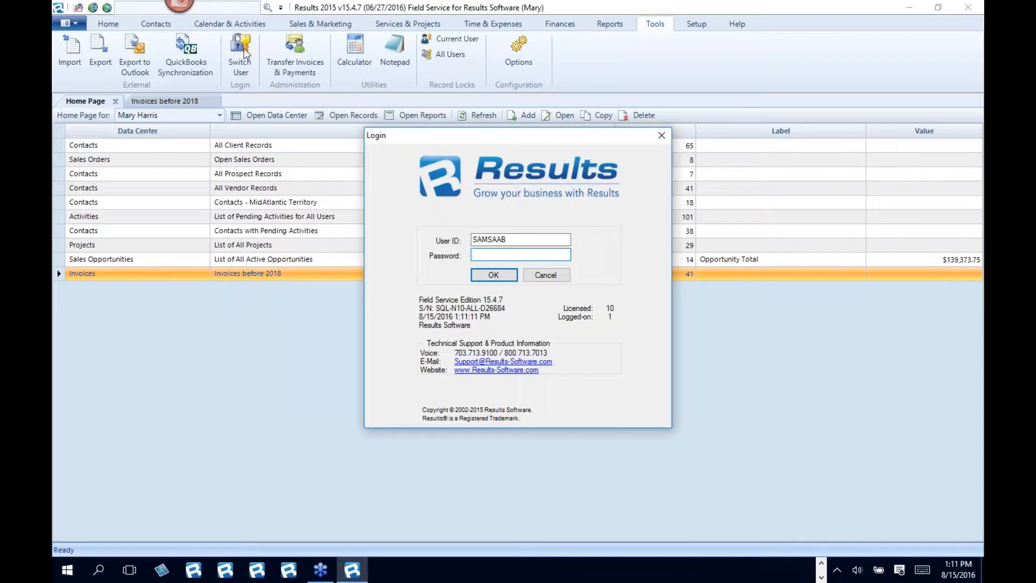
key(shift+Tab)
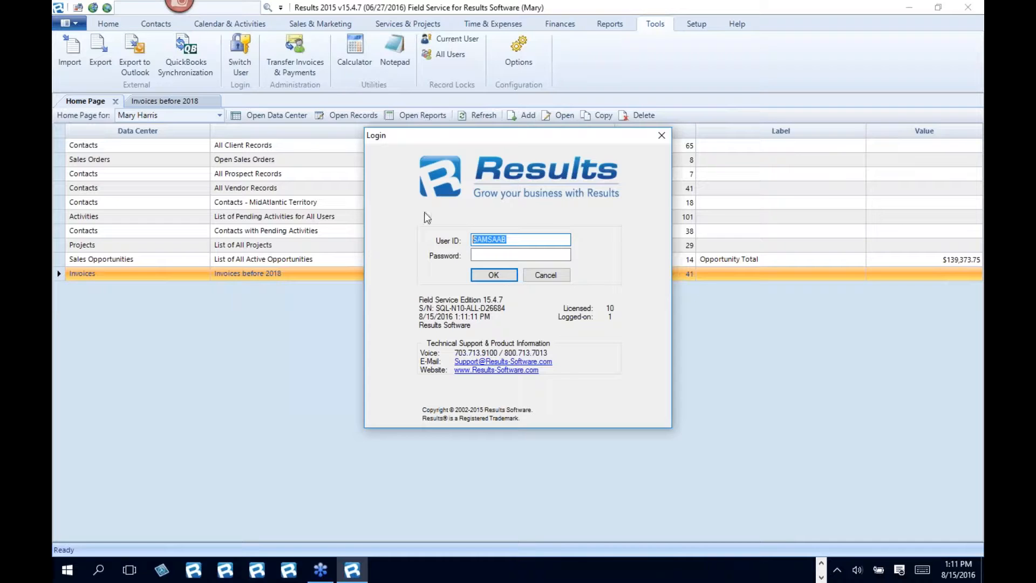
text(DIMITRI)
key(Return)
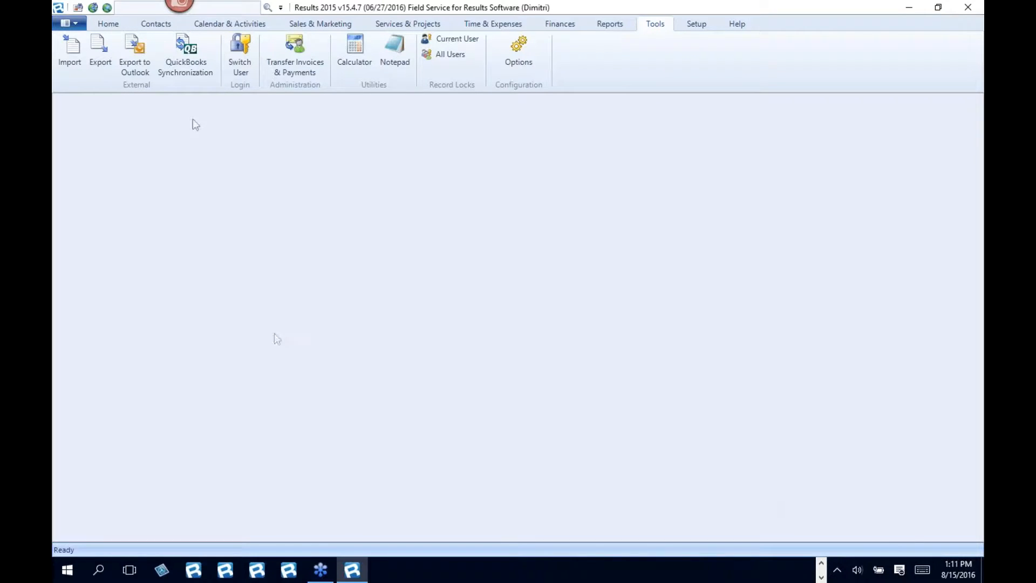
- Display this user's Home Page, view the records behind its "Invoices before 2018" entry, and return to the Home Page
click(109, 24)
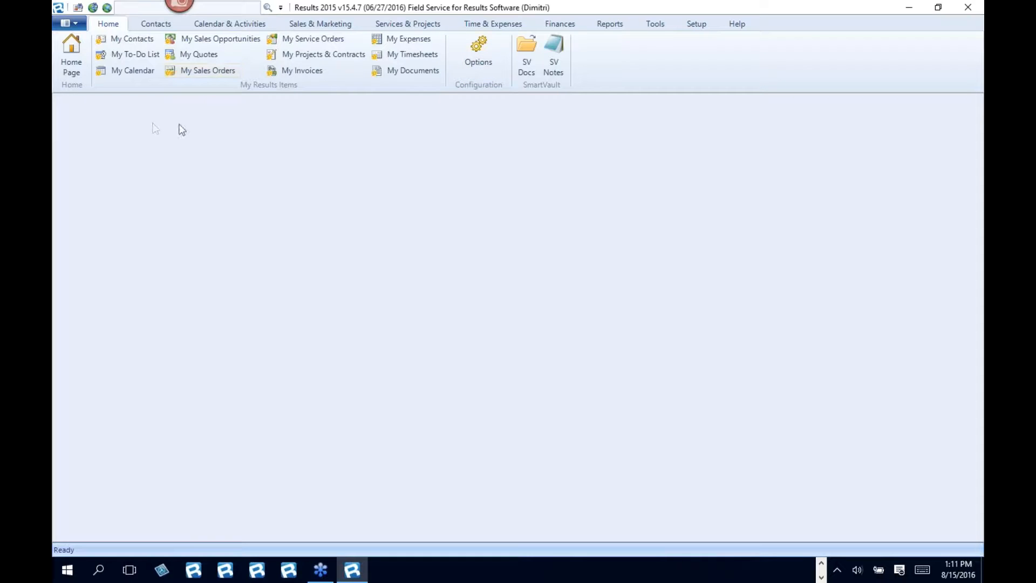
click(68, 59)
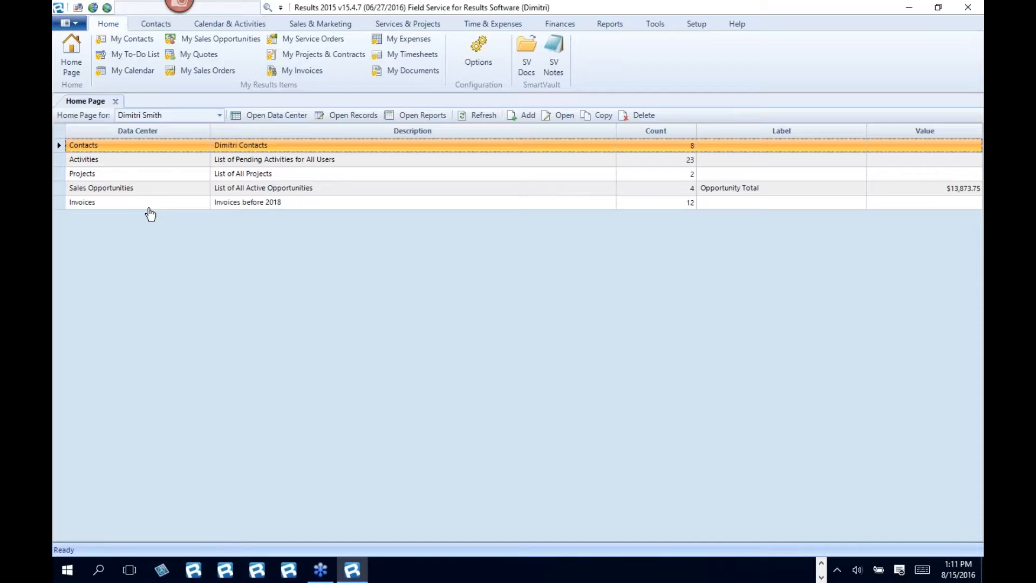
click(130, 210)
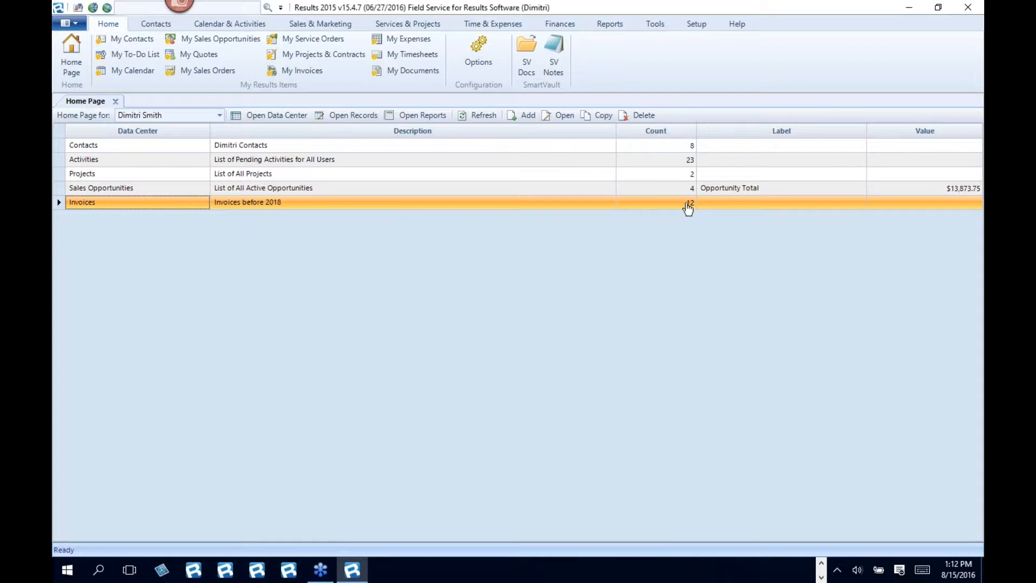
double_click(273, 208)
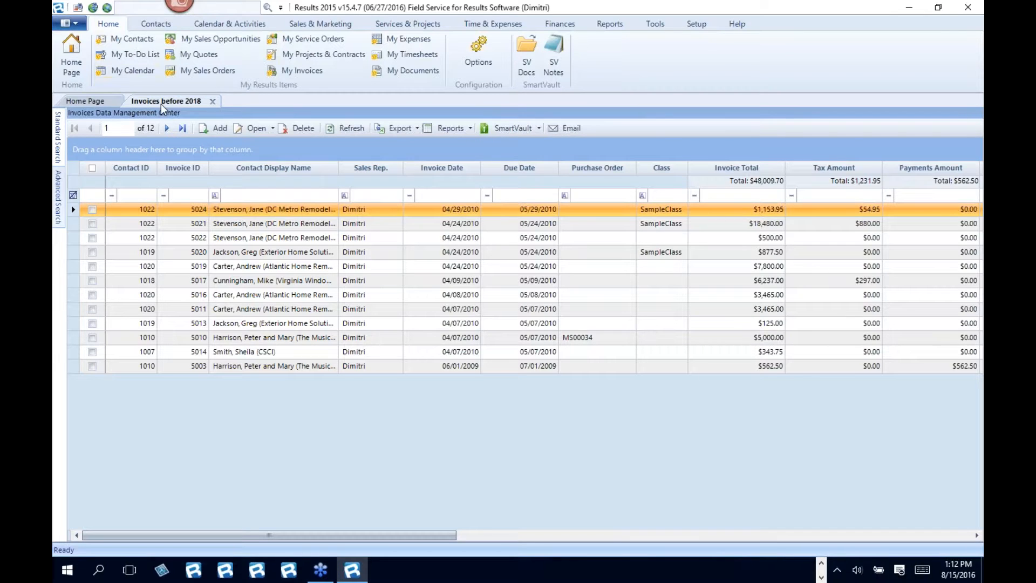
click(108, 101)
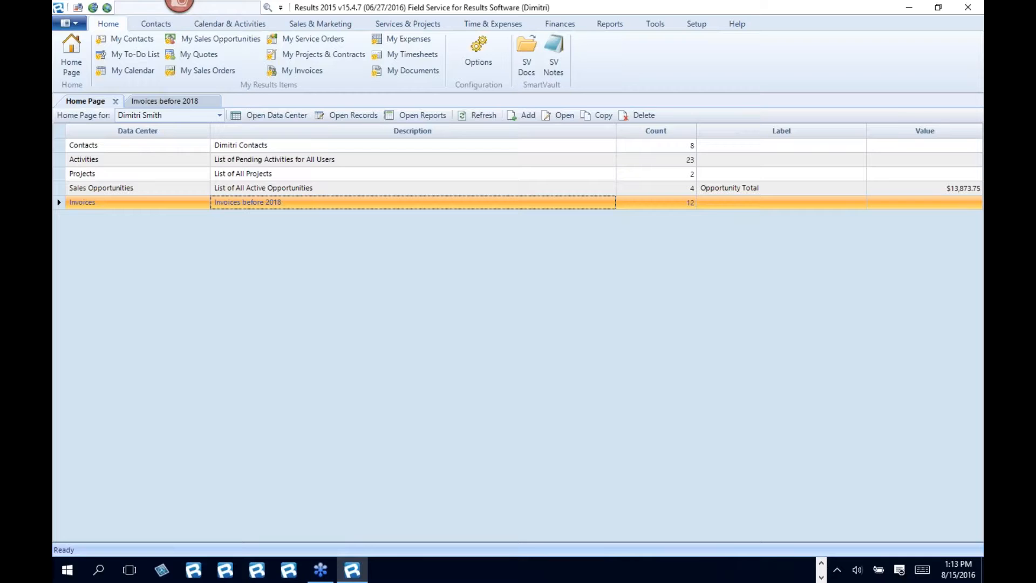
- Open the contacts list and examine its Assigned To and Sales Rep. columns
click(157, 25)
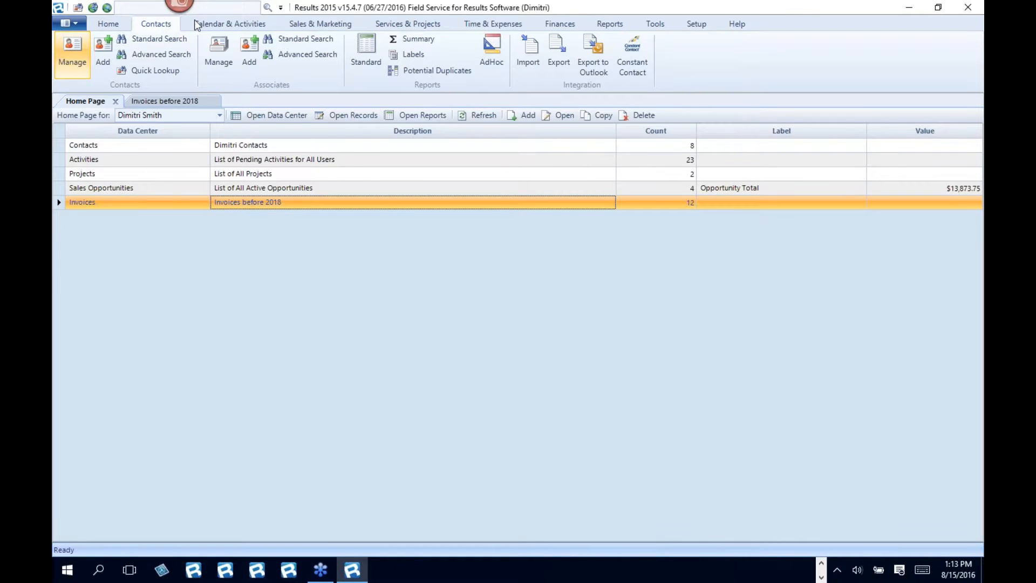
click(72, 51)
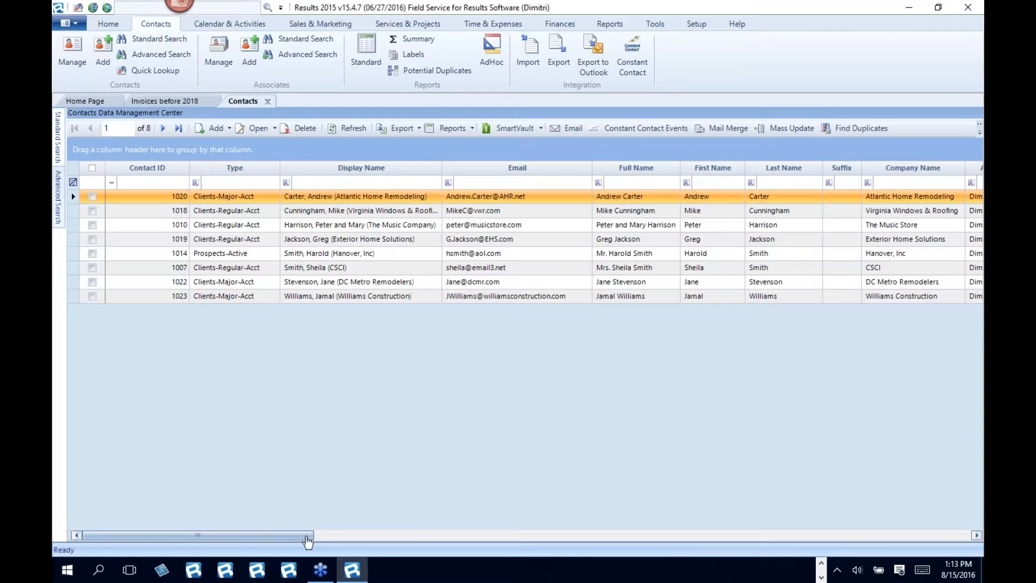
drag(307, 541, 428, 527)
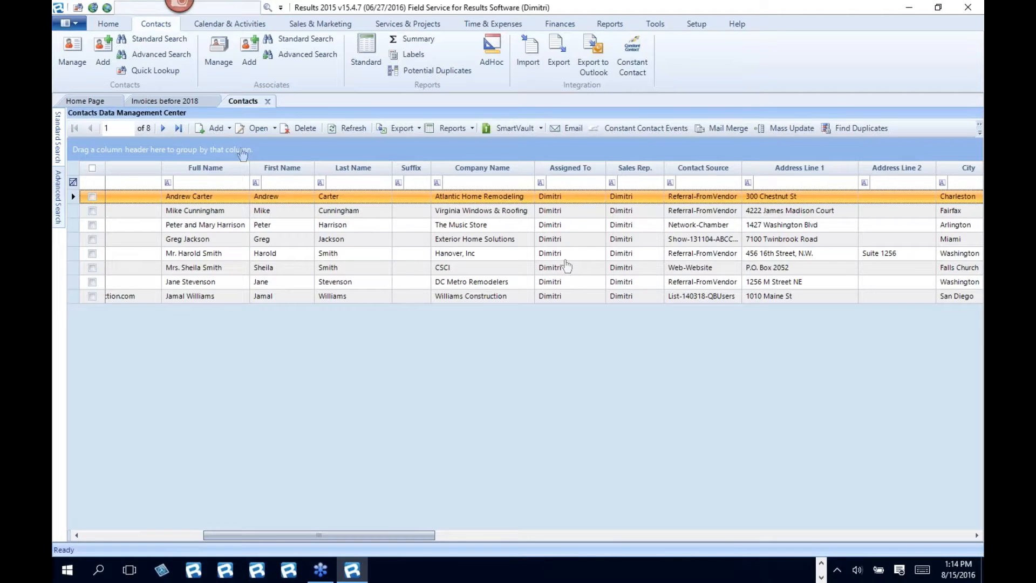
click(151, 535)
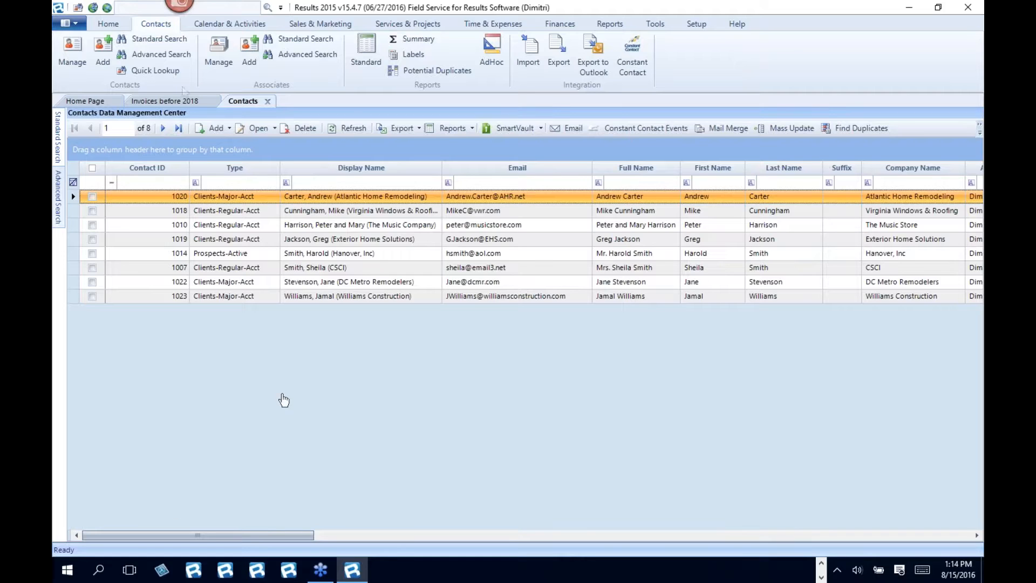
- Run a contact lookup across the database using the Company search field
click(78, 8)
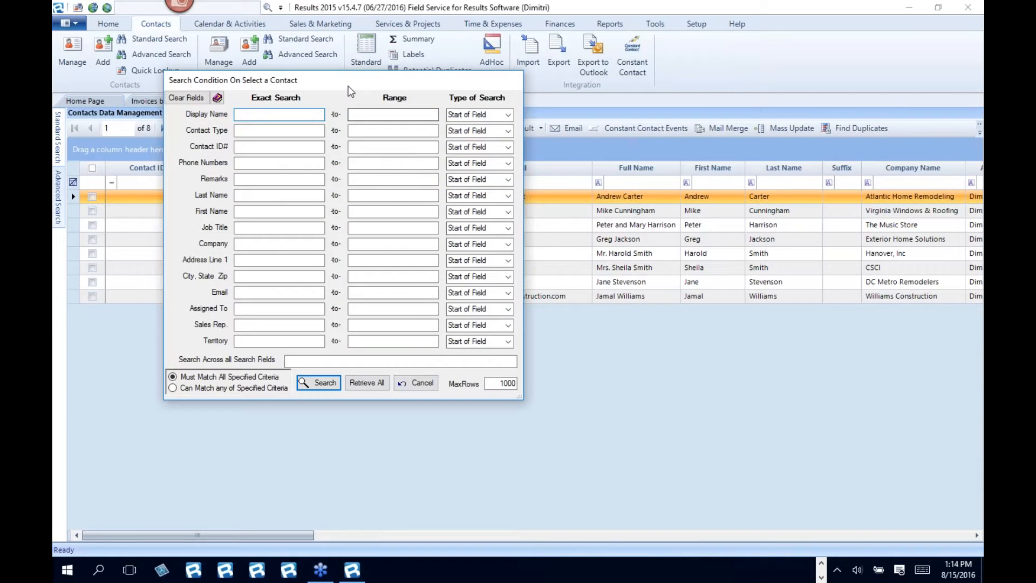
drag(351, 86, 485, 111)
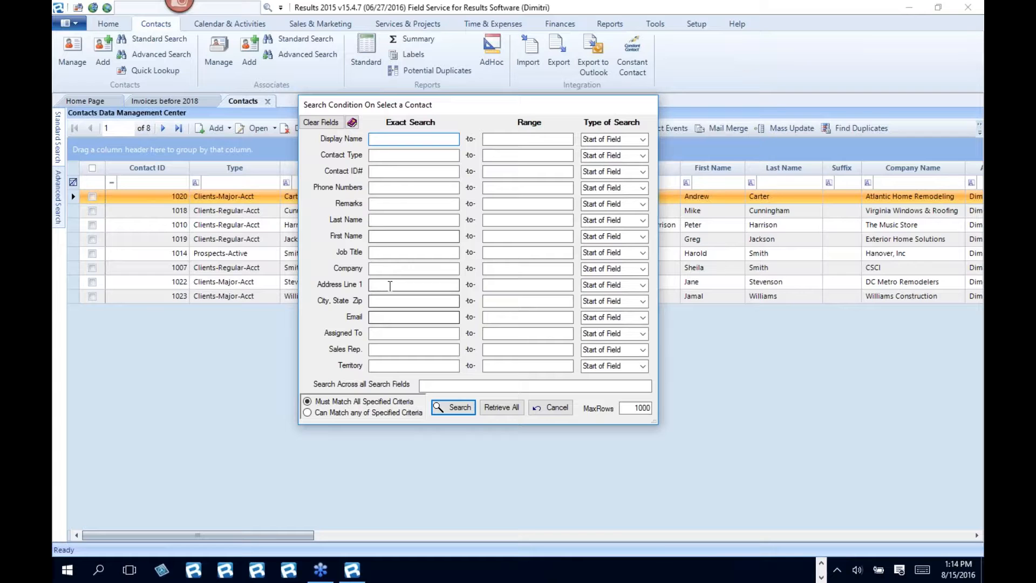
click(394, 267)
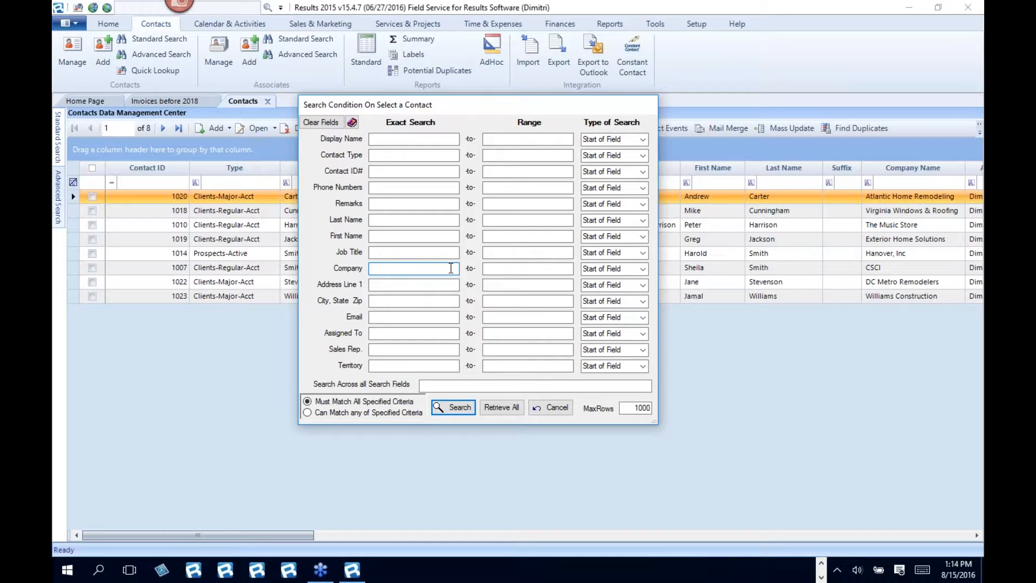
key(Return)
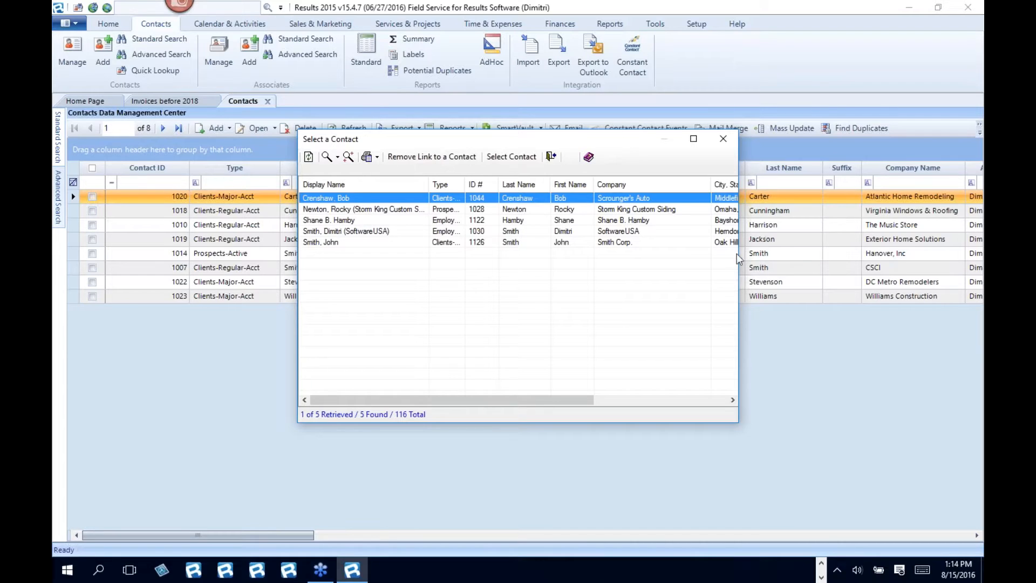
- Enlarge the contact lookup results window and widen its Type column to show all columns in full
drag(739, 254, 970, 257)
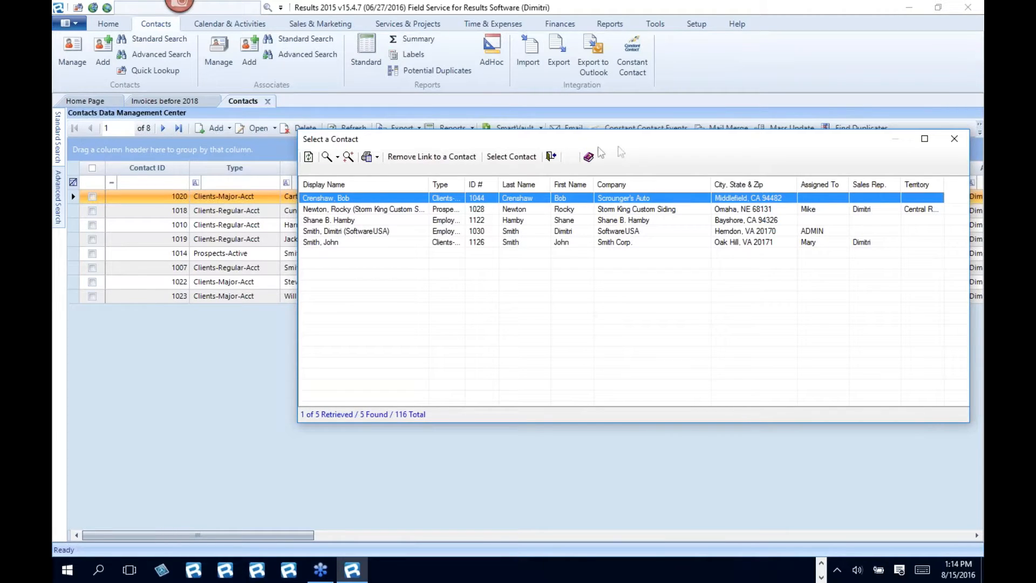
drag(626, 148, 468, 105)
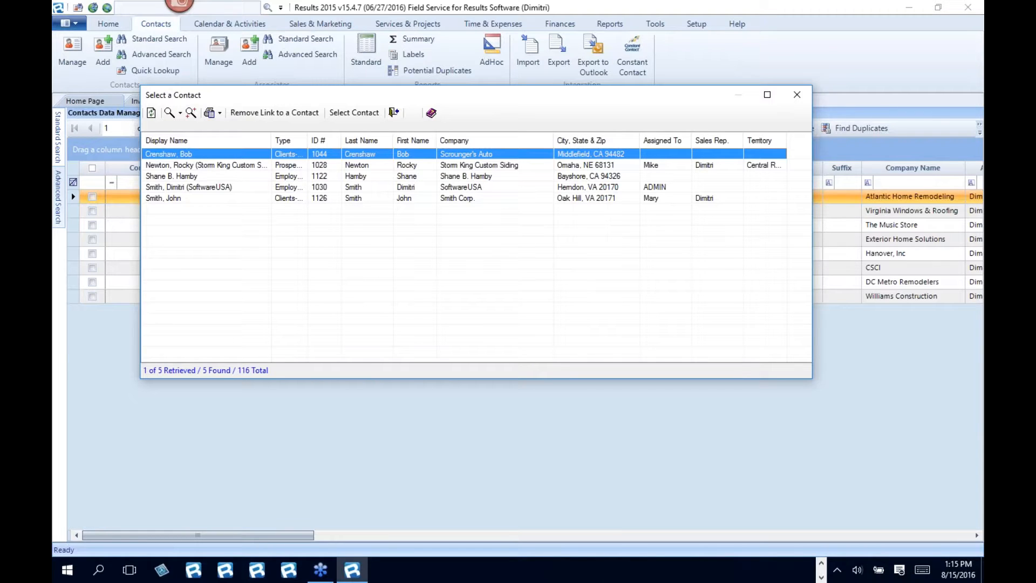
drag(930, 471, 931, 467)
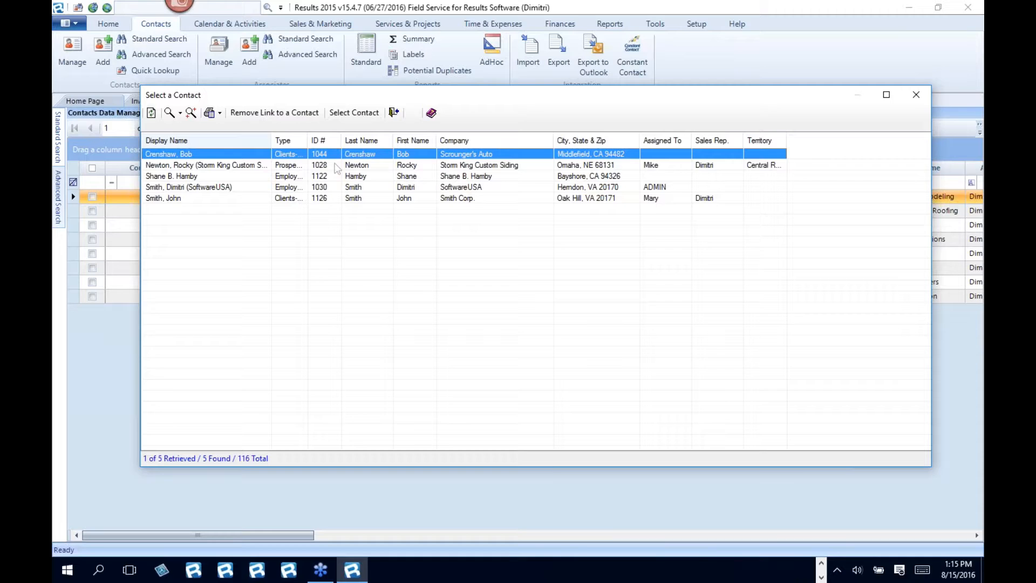
drag(308, 137, 357, 137)
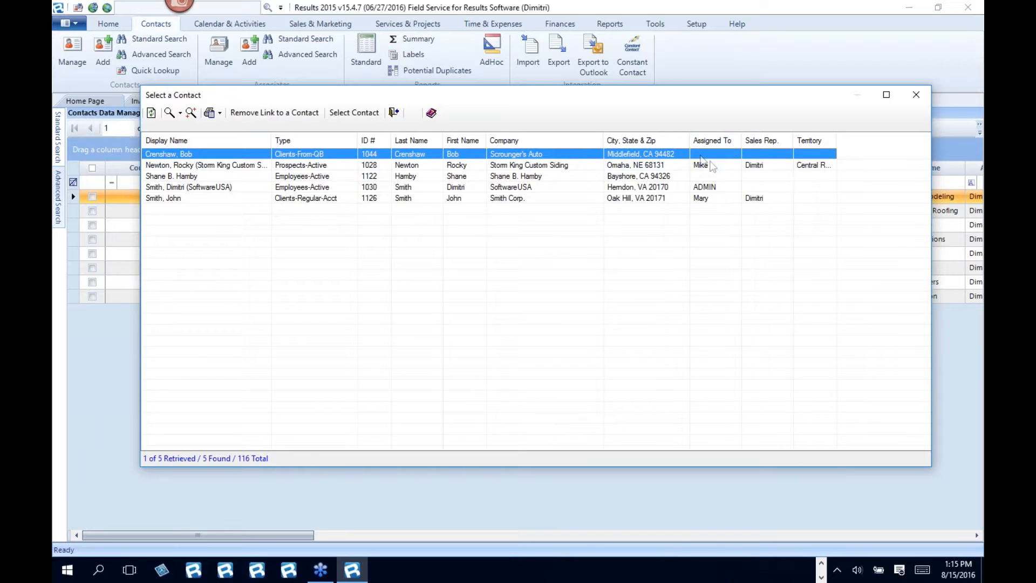
- Check the Assigned To values of the prospect with ID 1028 and the employee with ID 1030, and close the lookup
drag(715, 199, 729, 157)
click(180, 164)
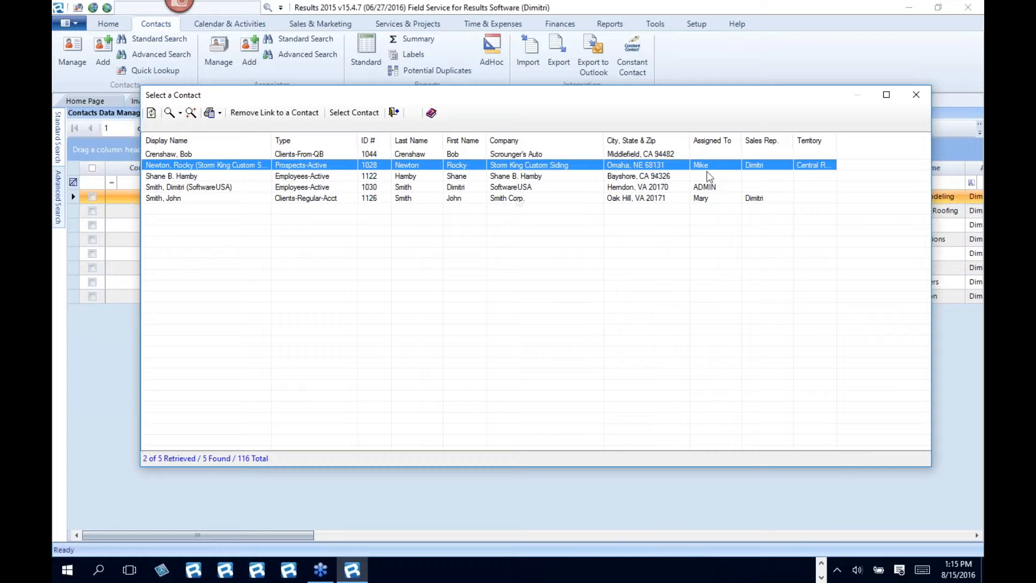
click(163, 187)
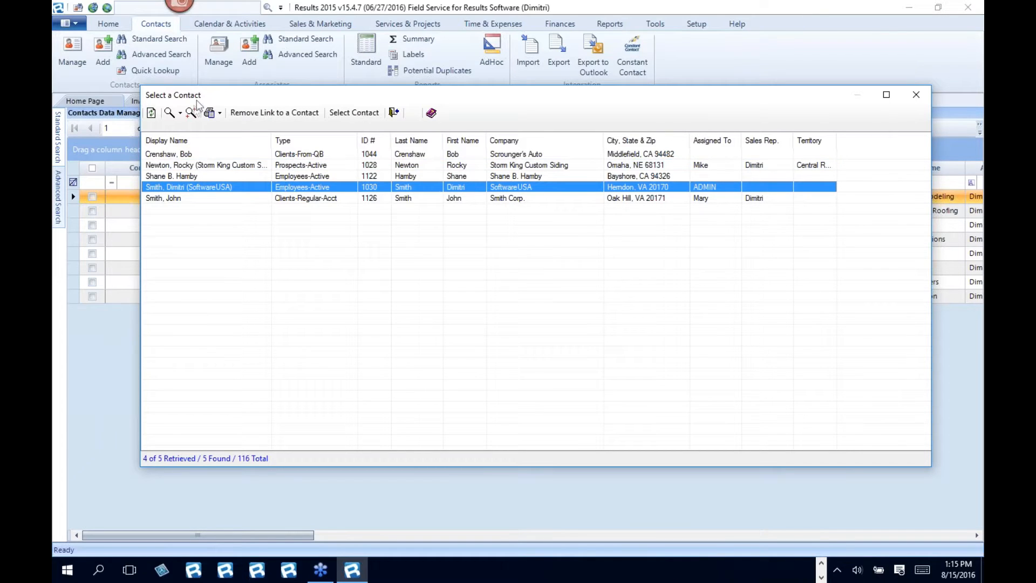
click(915, 94)
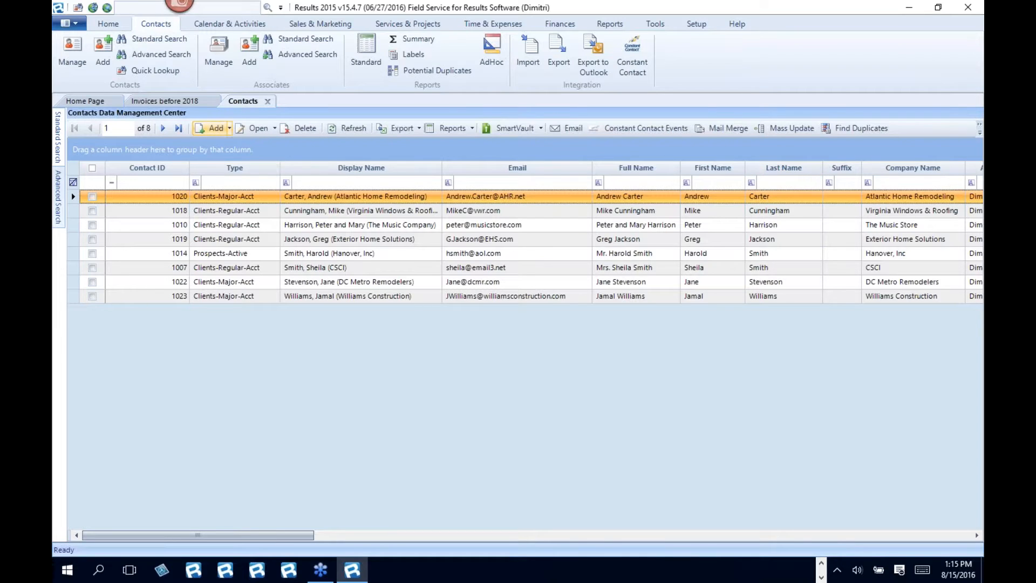
- Close the Contacts and "Invoices before 2018" lists, leaving only the Home Page open
click(268, 101)
click(221, 104)
click(212, 102)
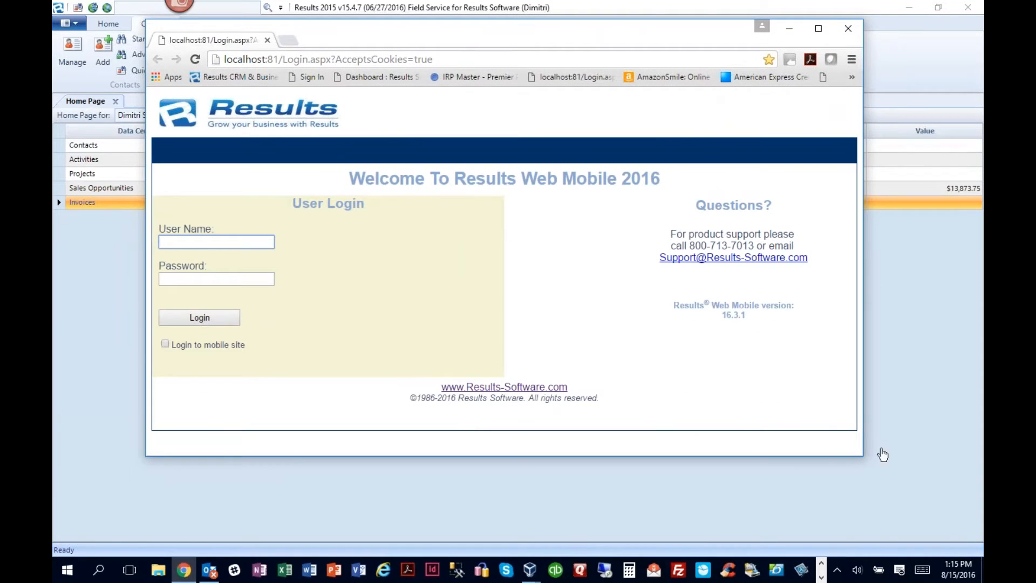
- Switch to Results Web Mobile in the browser, enlarge its window, and log in with the first user's user name
click(861, 455)
drag(863, 458, 940, 503)
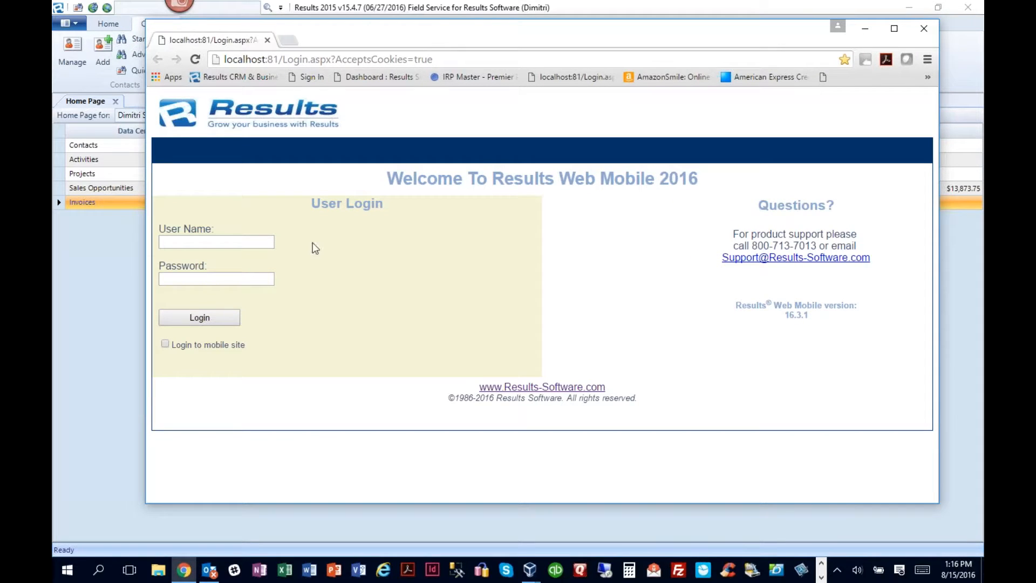
click(192, 243)
text(mary)
key(Return)
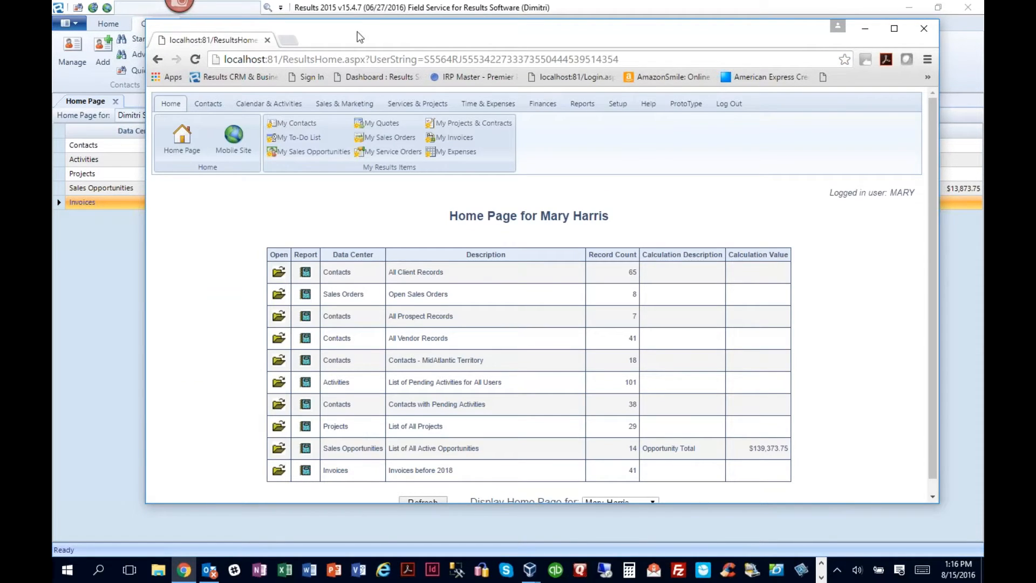
- Open the "Invoices before 2018" entry from the web Home Page and maximize the browser window
drag(345, 31, 330, 24)
drag(332, 494, 332, 541)
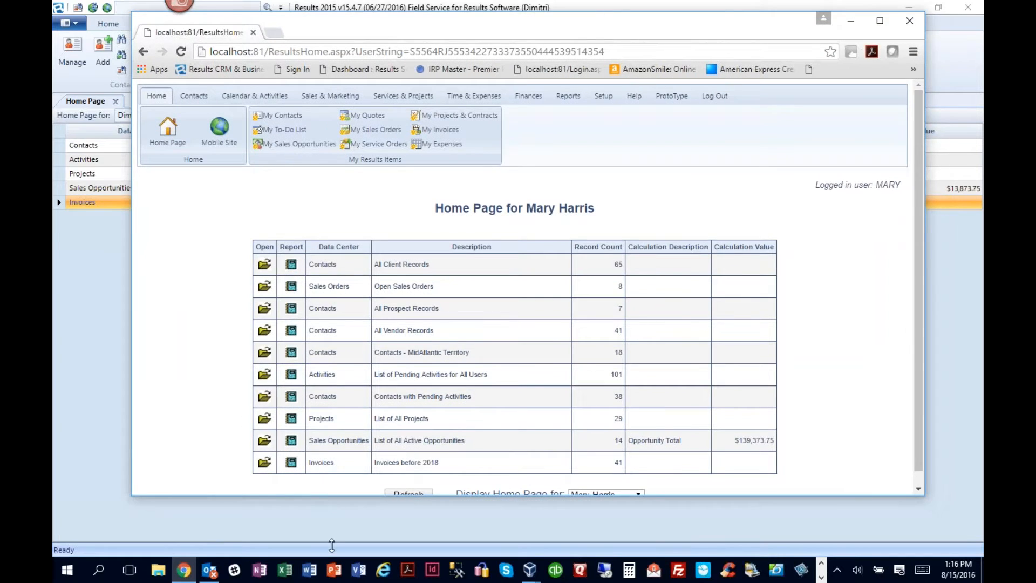
drag(647, 27, 591, 21)
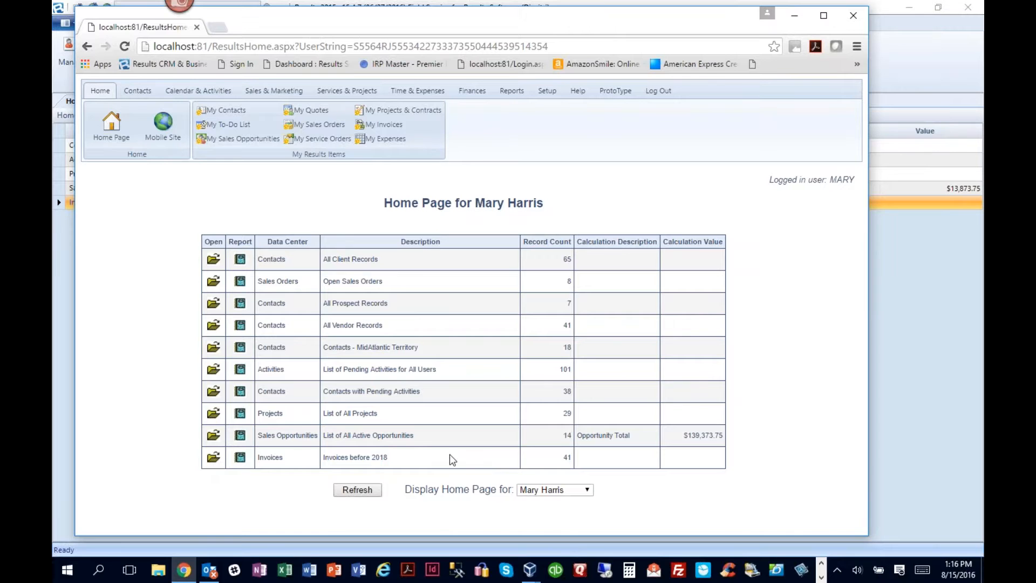
click(214, 458)
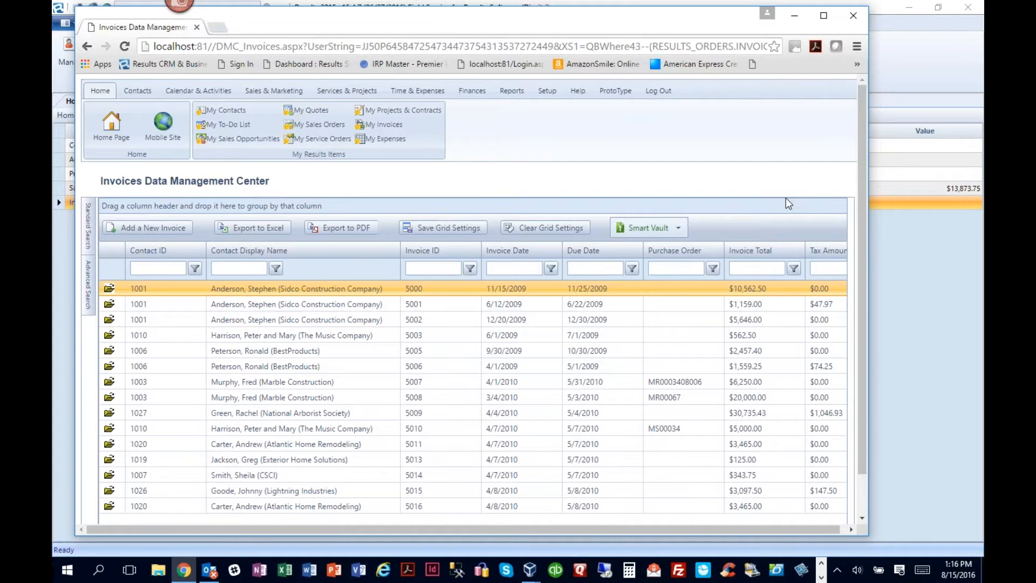
click(823, 16)
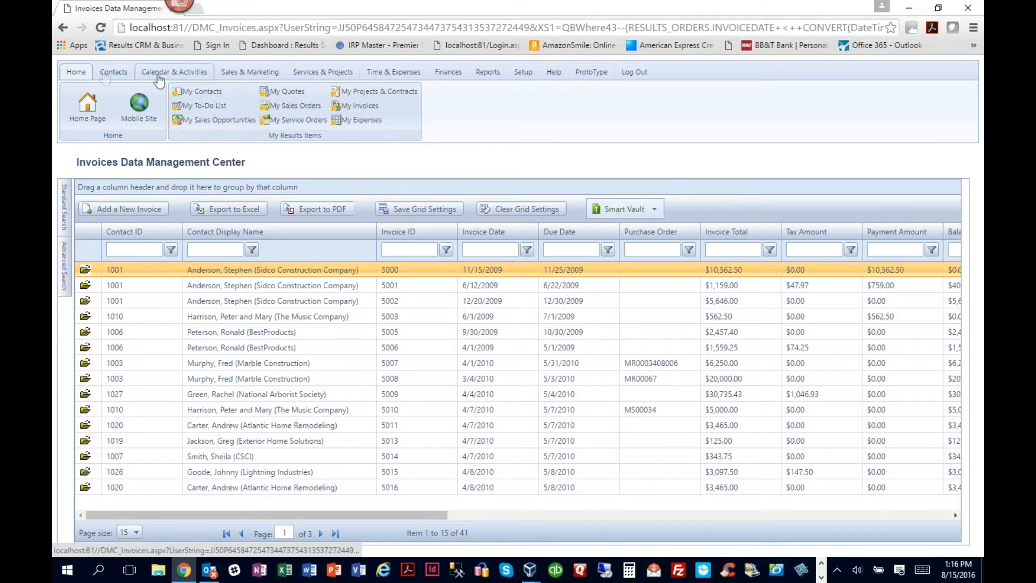
- Review the available commands for contacts, activities, sales and finances, and return to the web Home Page
click(108, 75)
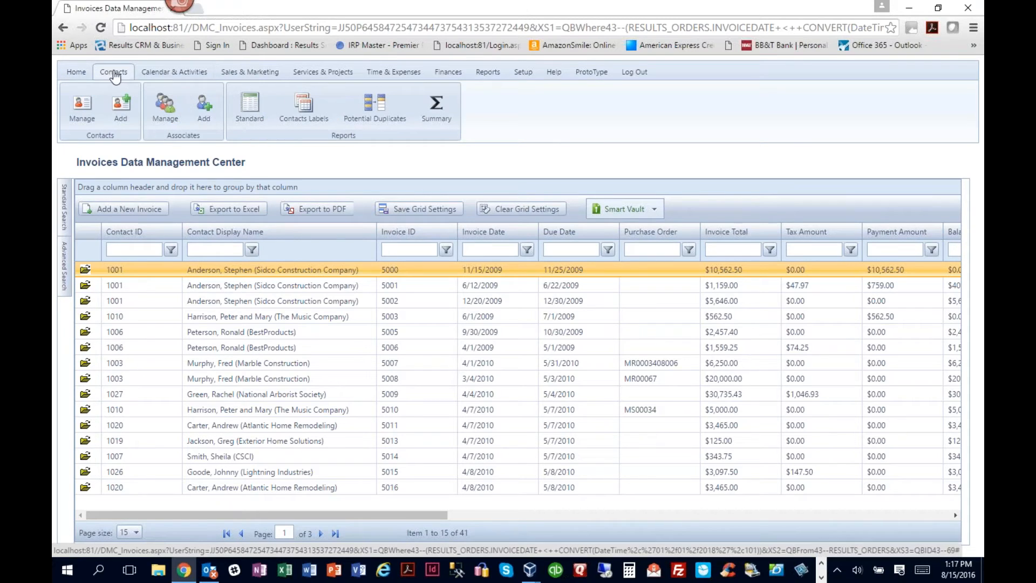
click(161, 77)
click(258, 76)
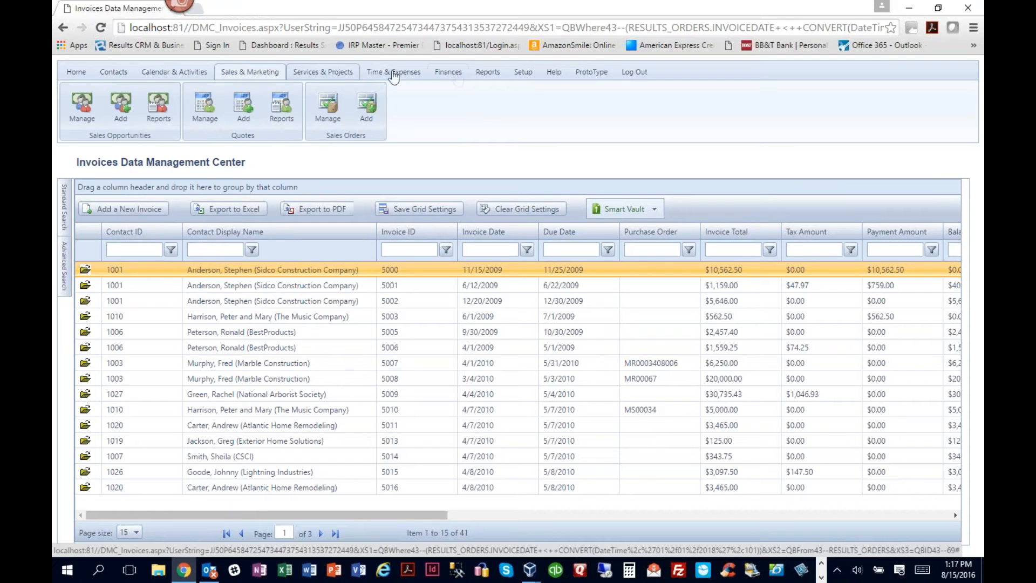
click(448, 73)
click(81, 75)
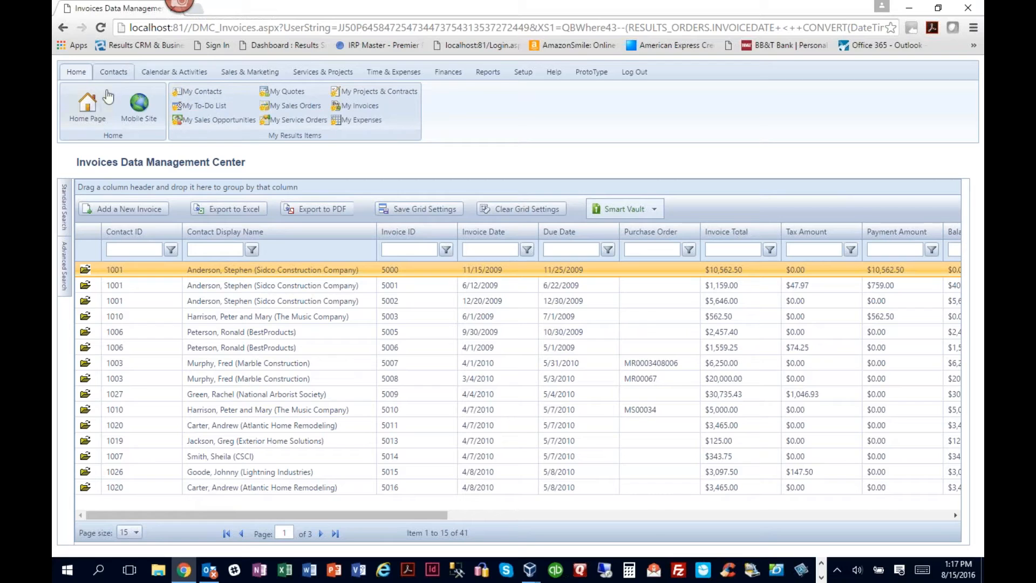
click(94, 104)
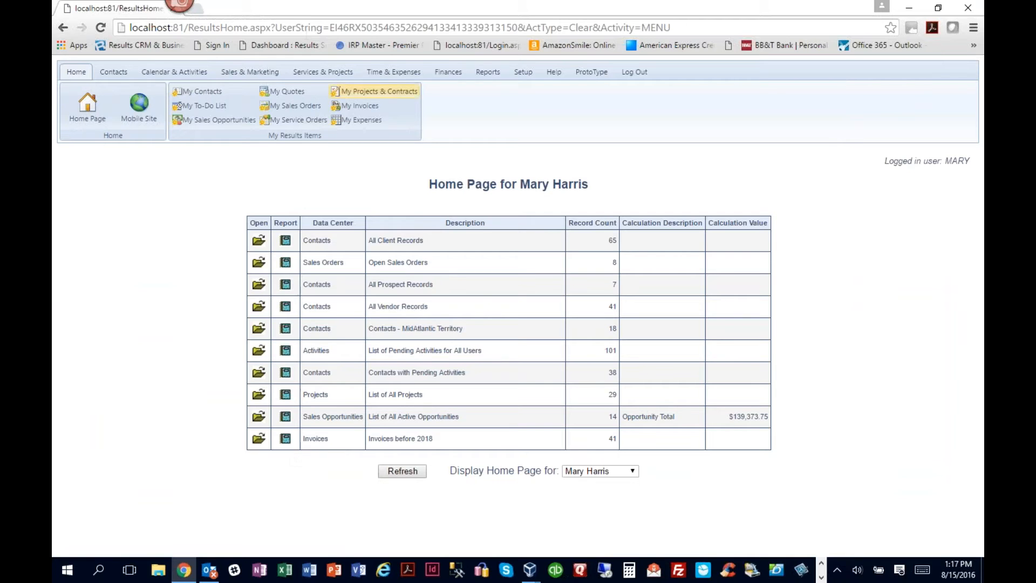
- Open the Invoices Data Management Center and apply the named advanced search "Invoices before 2018"
click(446, 75)
click(82, 107)
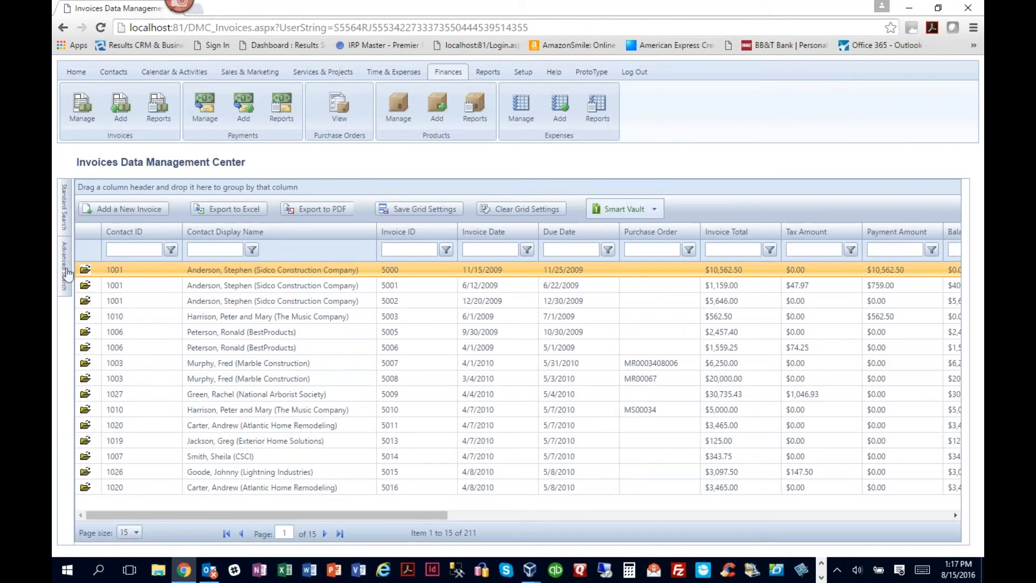
click(64, 263)
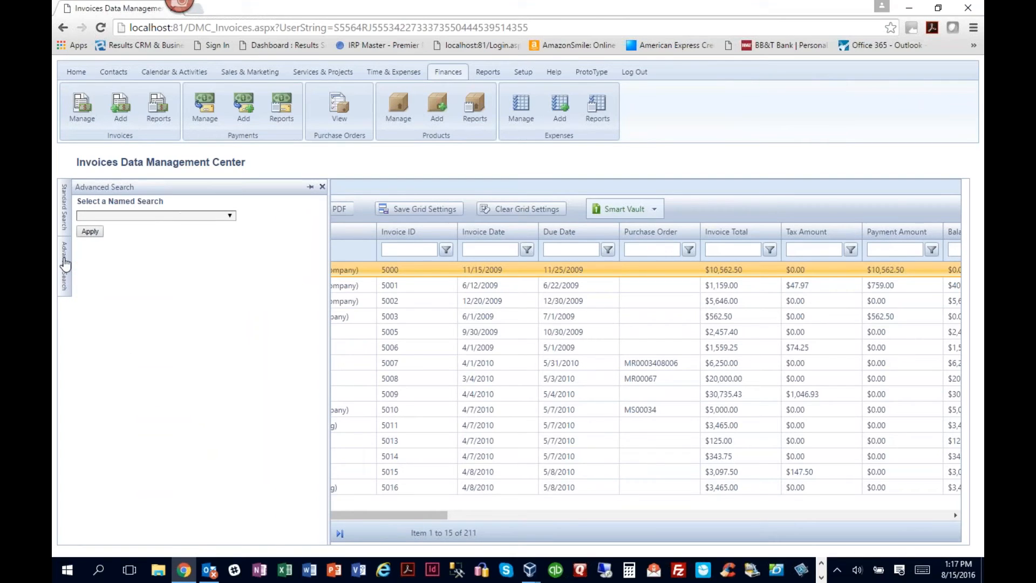
click(231, 216)
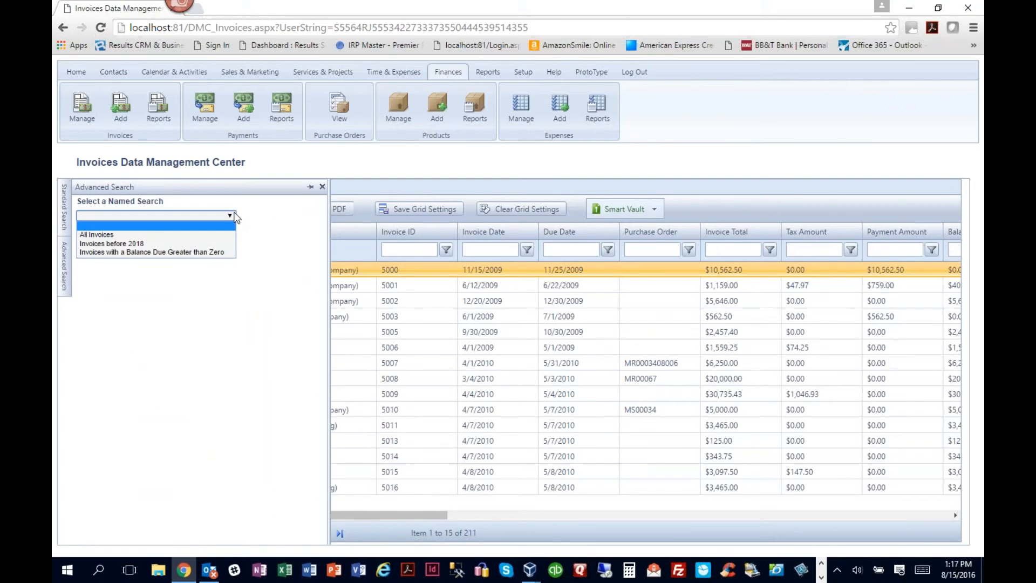
click(97, 244)
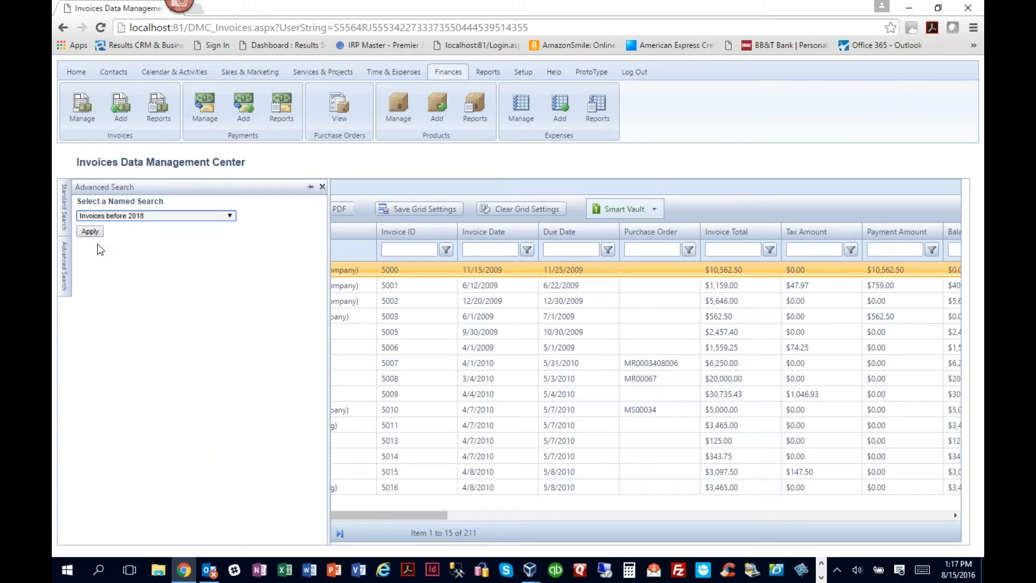
click(89, 232)
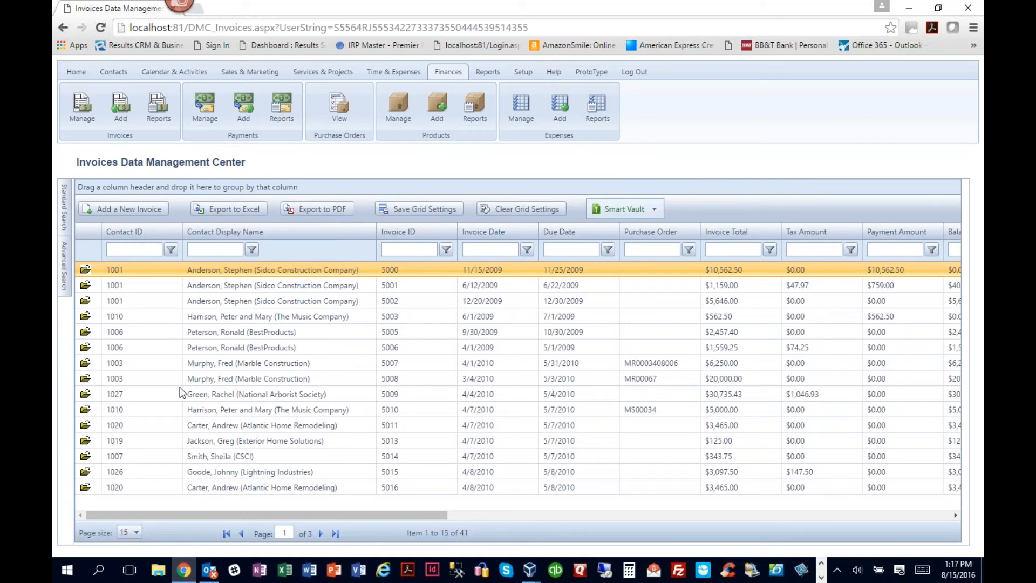
- Log out of Results Web Mobile and log in with the second user's user name, leaving the password blank
click(634, 78)
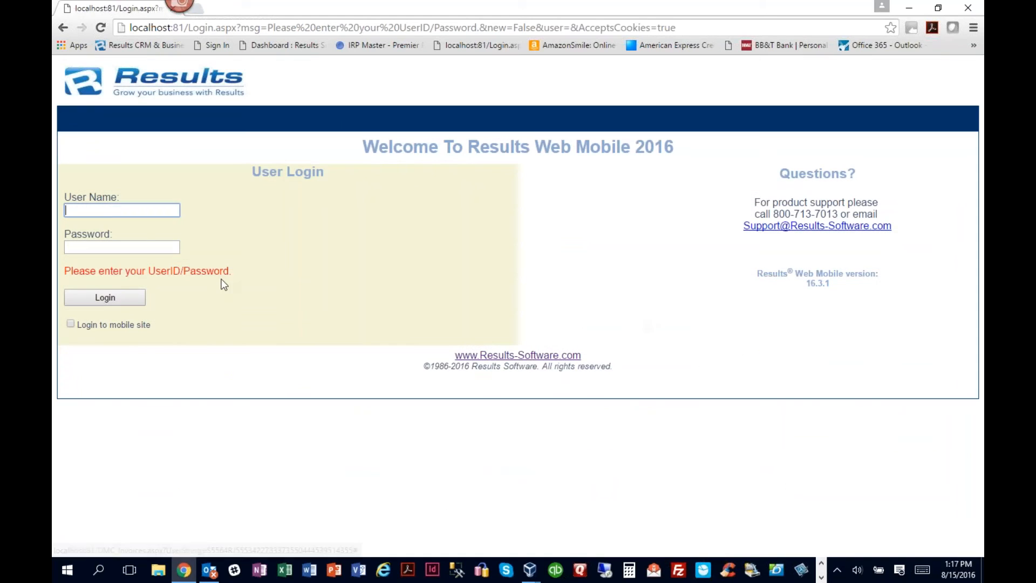
click(87, 209)
text(dimitri)
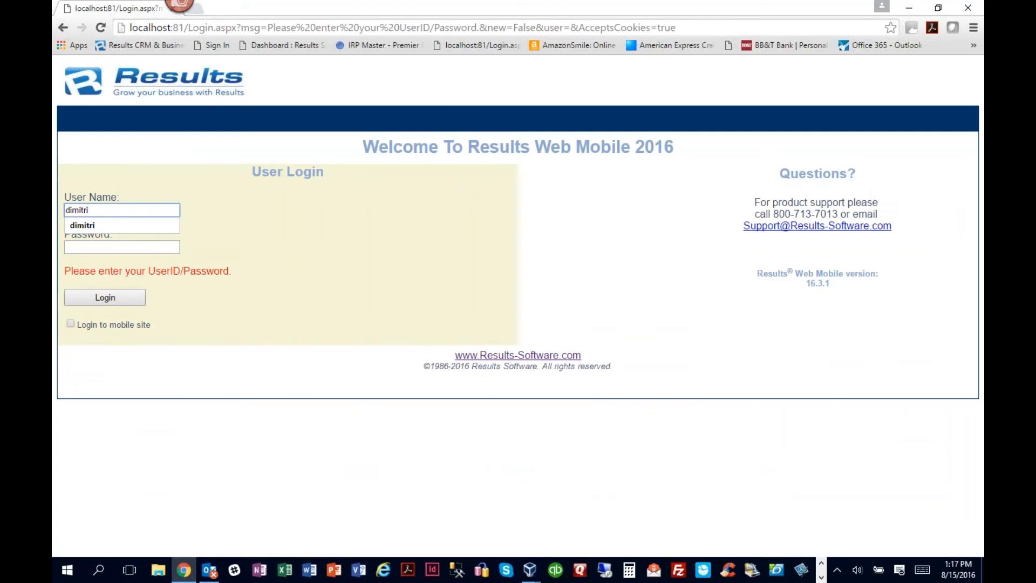
key(Tab)
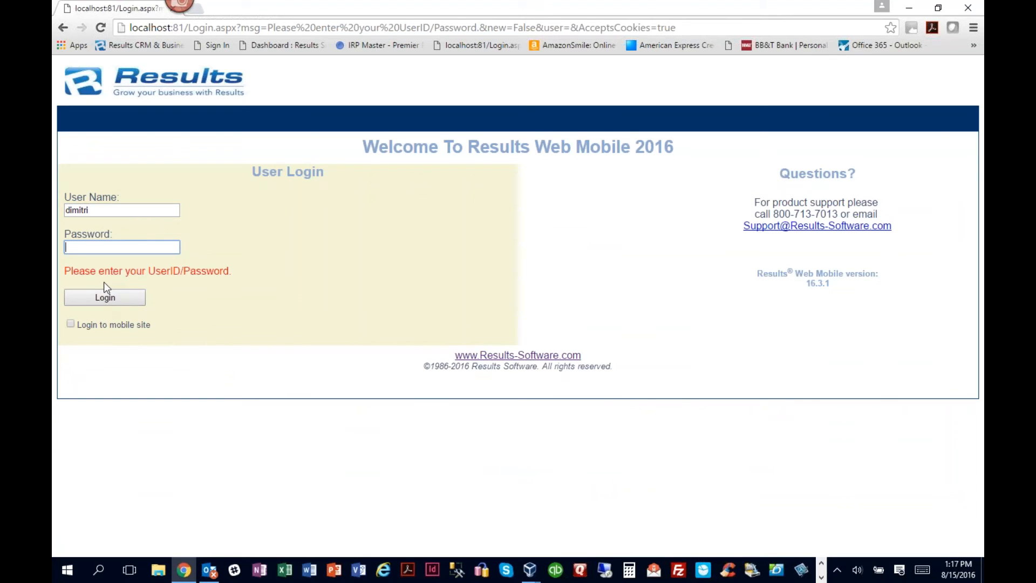
click(105, 297)
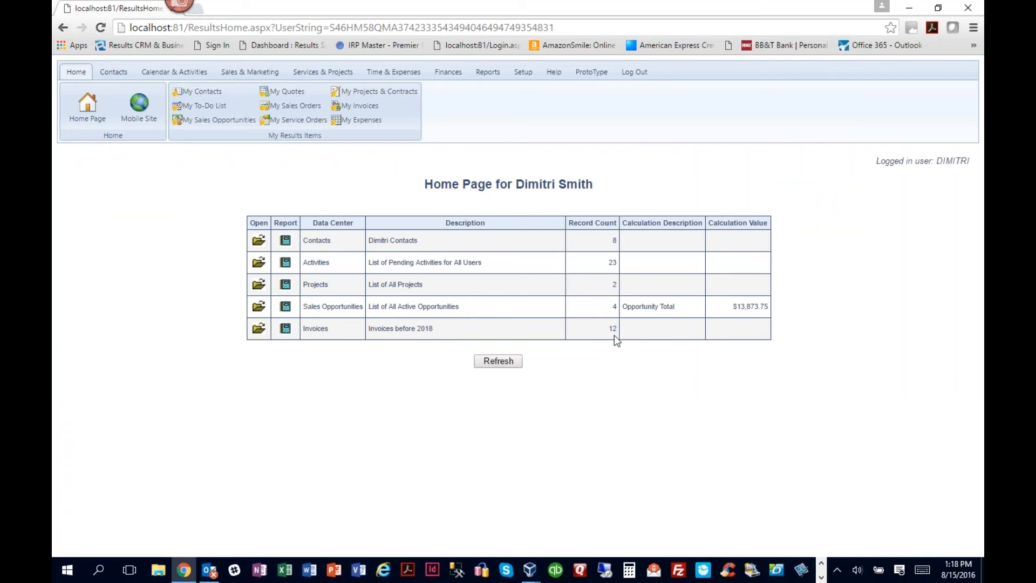
- Open the "Invoices before 2018" entry from the second user's Home Page and check the Sales Rep. values of its invoices
click(259, 328)
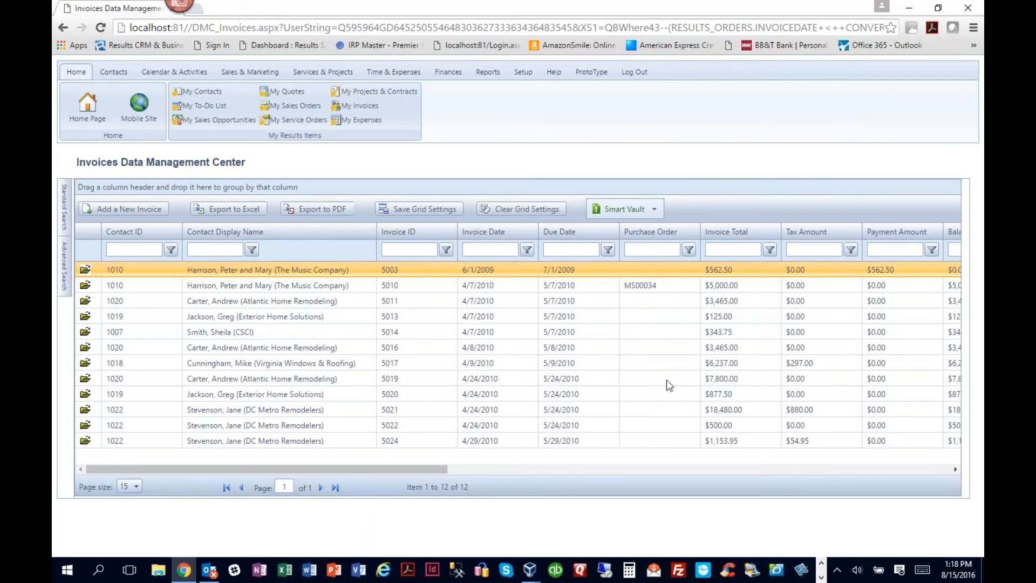
drag(429, 468, 554, 472)
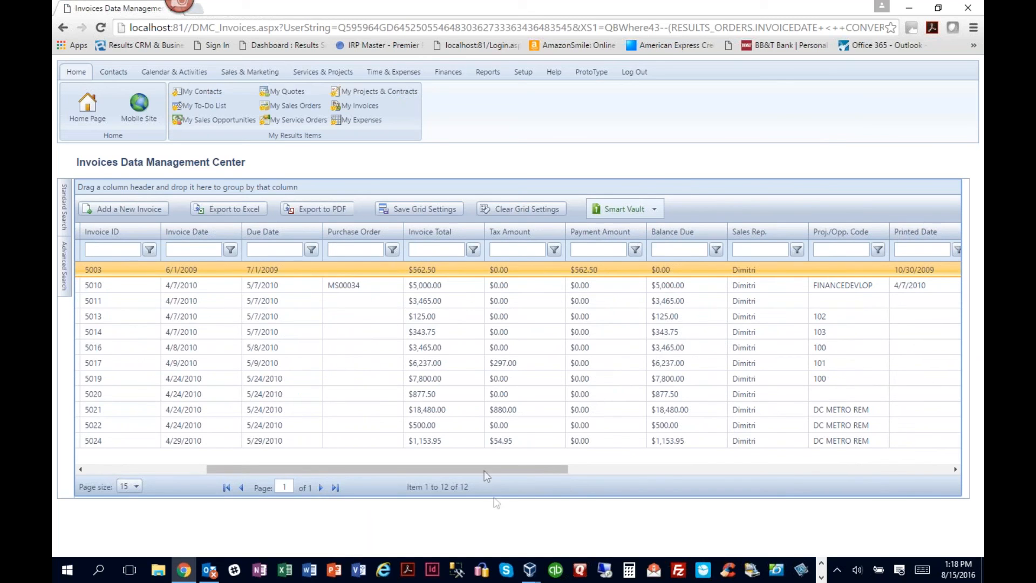
drag(488, 468, 255, 465)
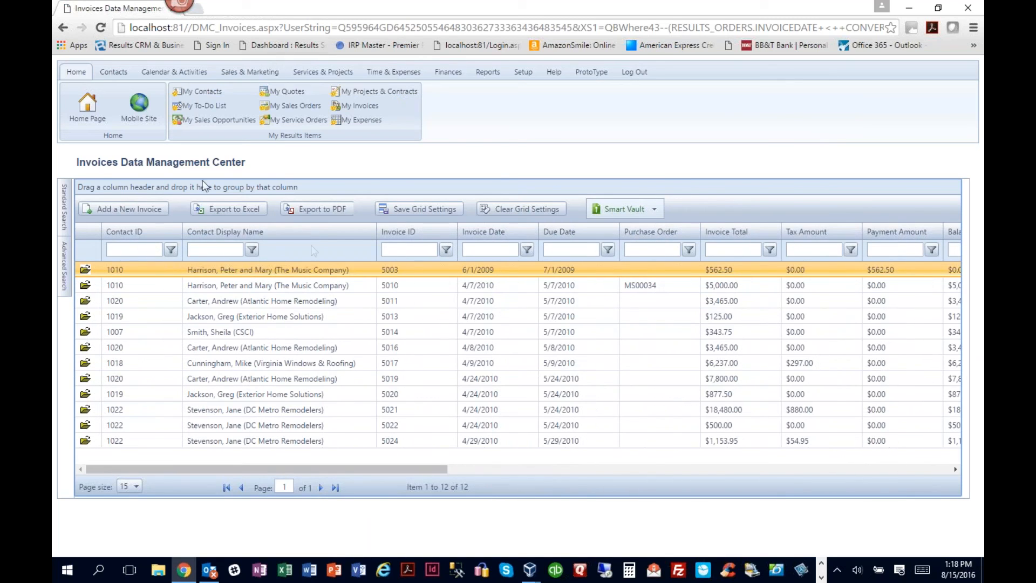